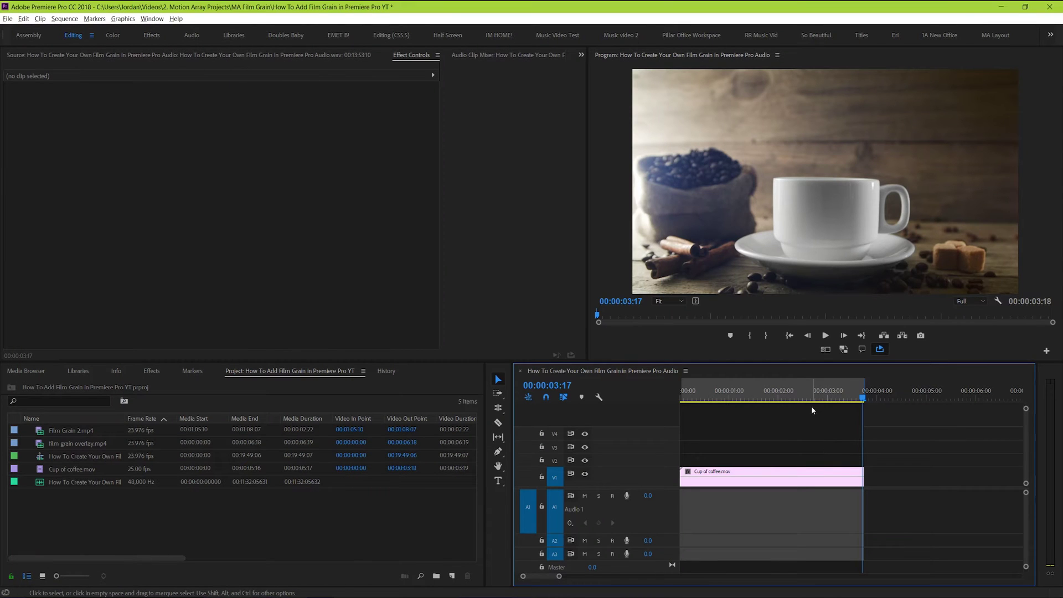
Preview the coffee clip, then create a new adjustment layer and place it on V2 above it
key(space)
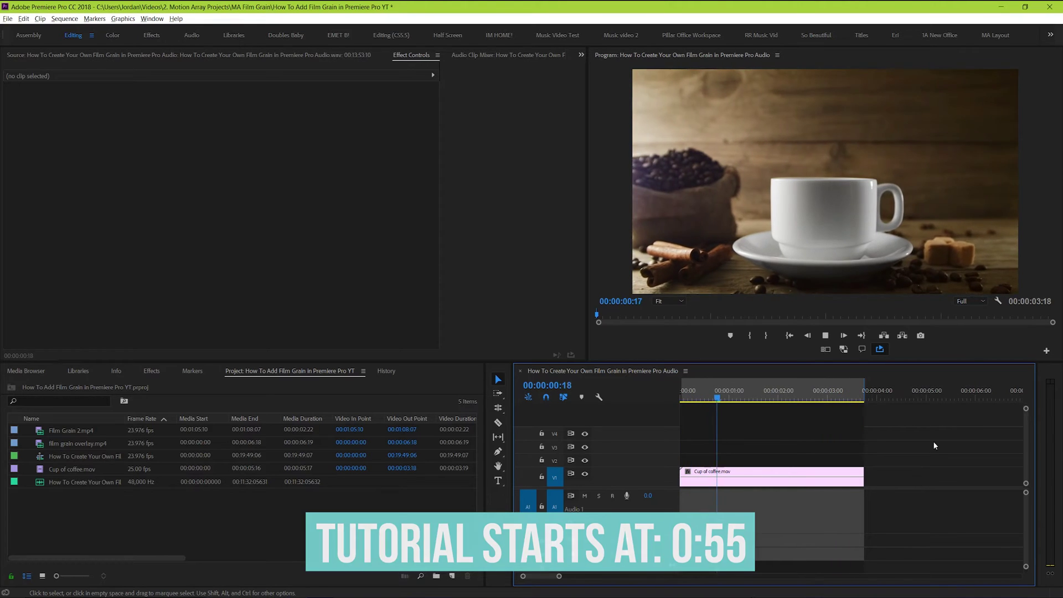
key(space)
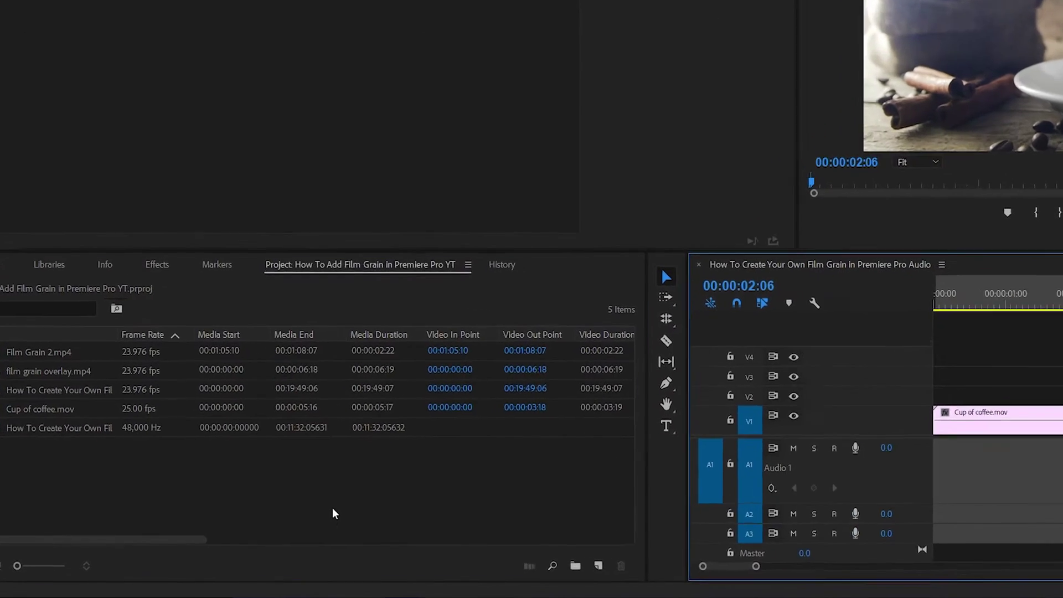
right_click(271, 540)
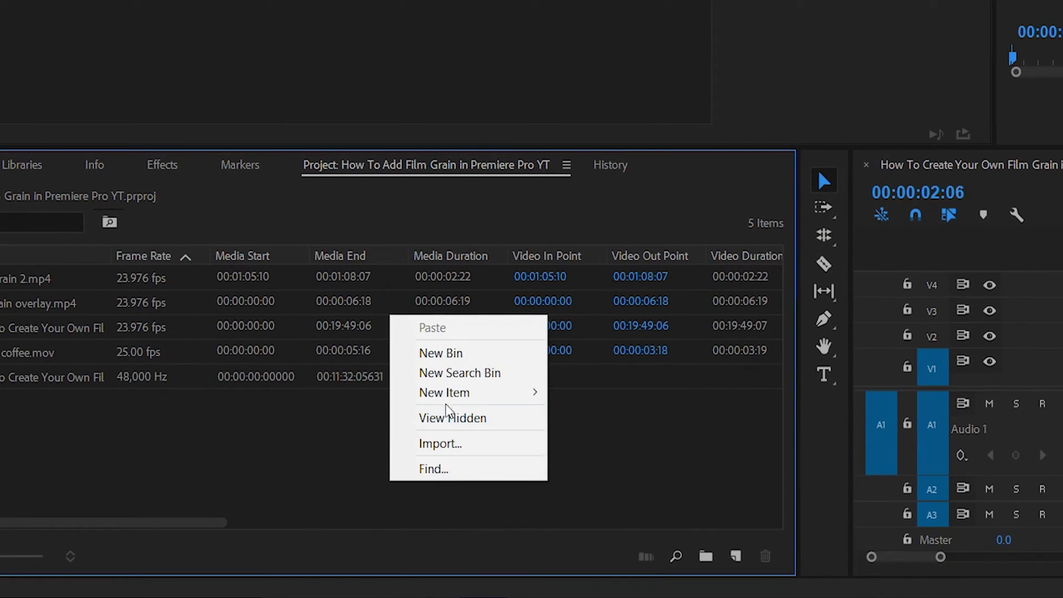
mouse_move(451, 394)
click(625, 452)
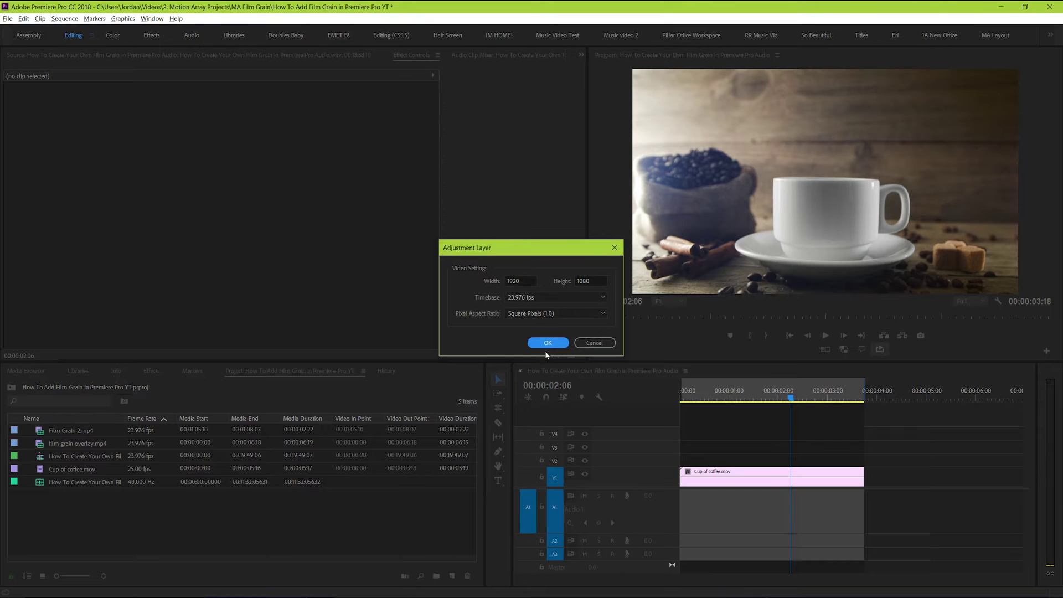
click(547, 344)
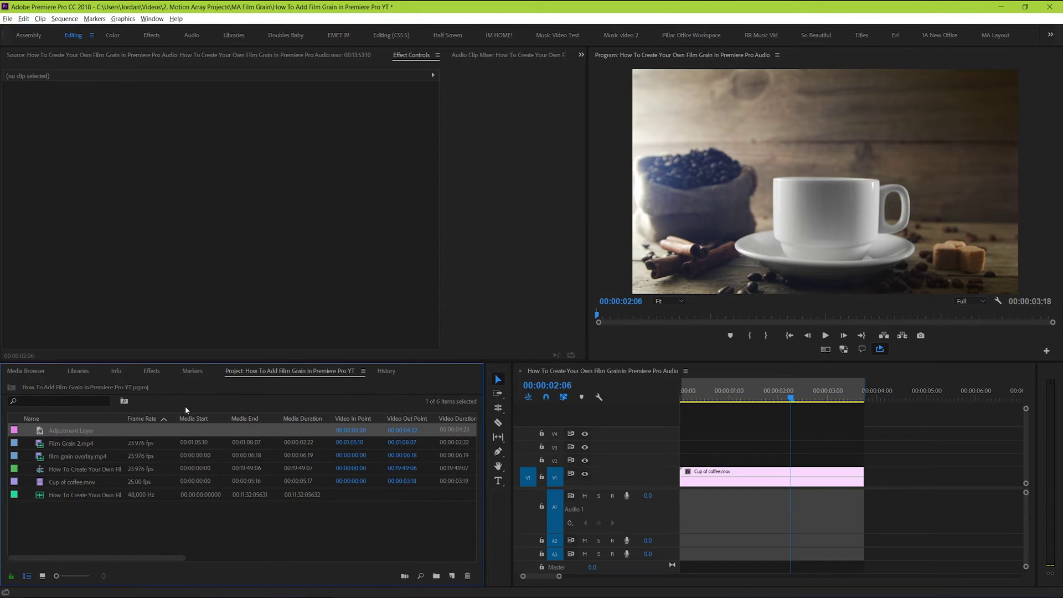
drag(64, 435, 681, 463)
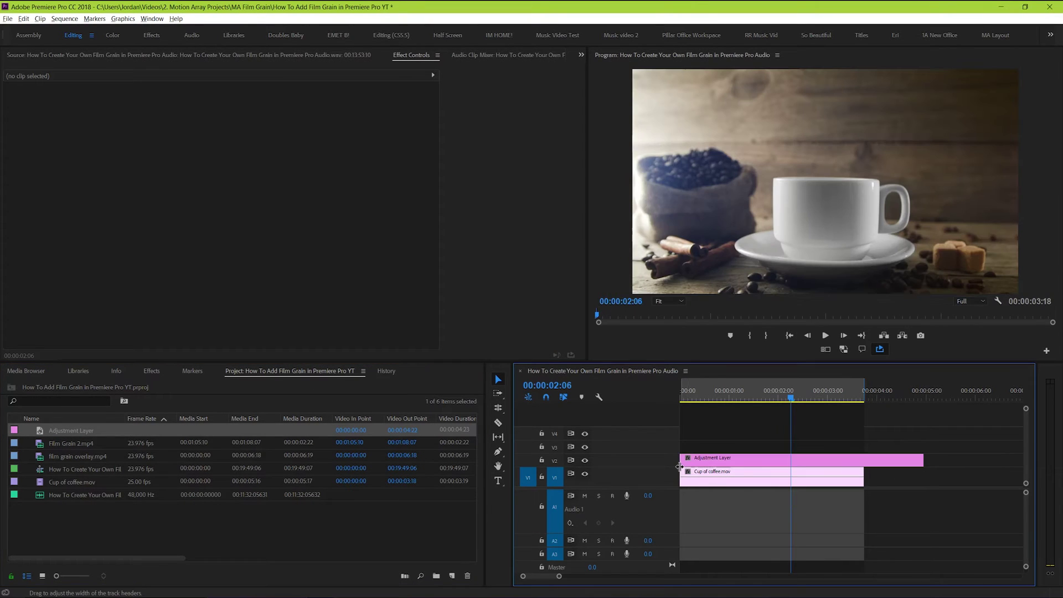
Apply Video Effects > Noise & Grain > Noise to the adjustment layer
click(152, 370)
text(noise)
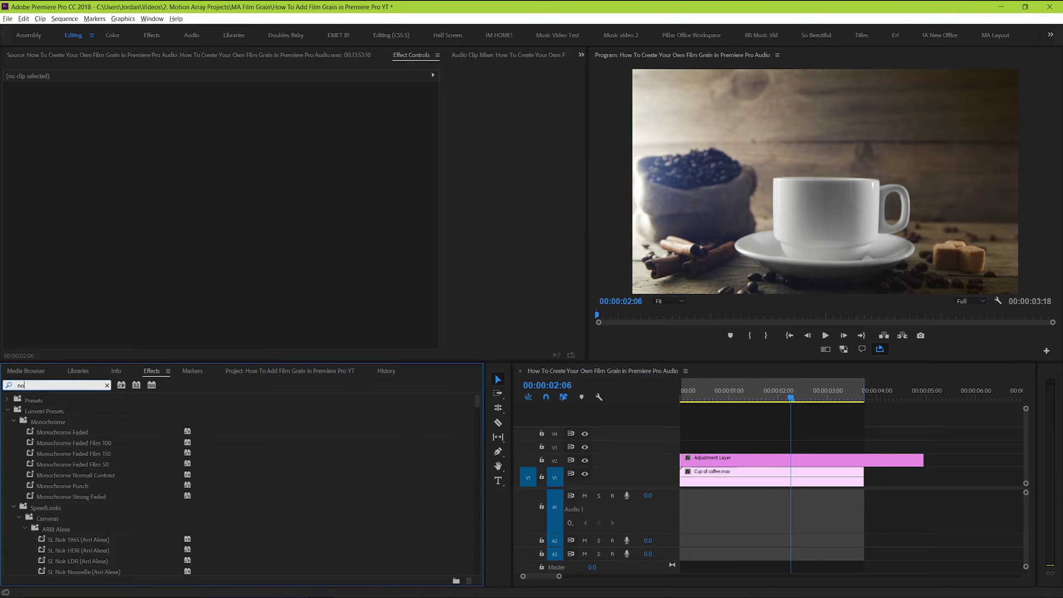
click(106, 385)
click(17, 218)
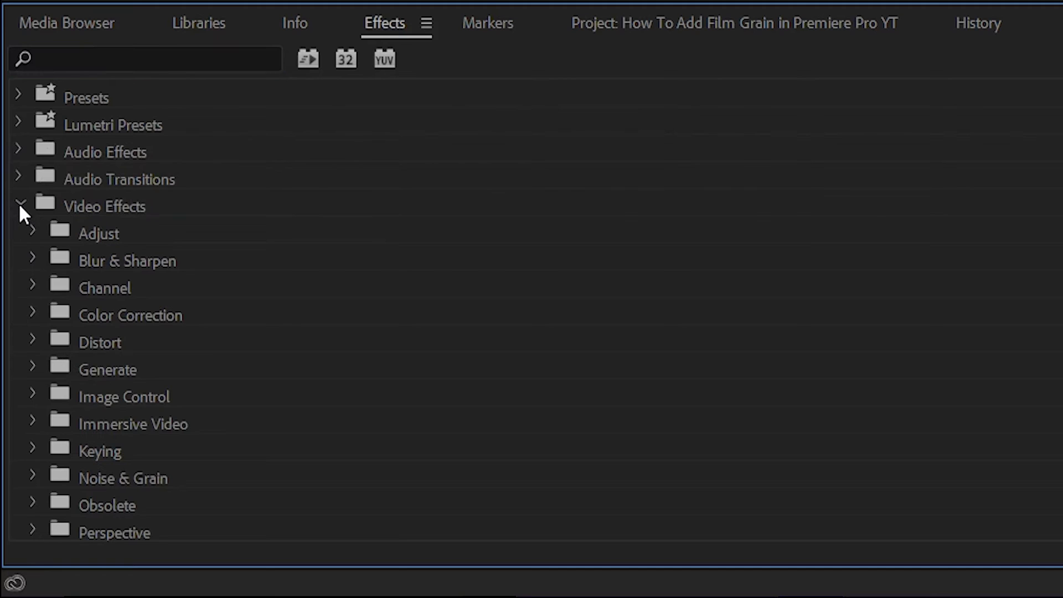
scroll(78, 377, down, 2)
click(32, 367)
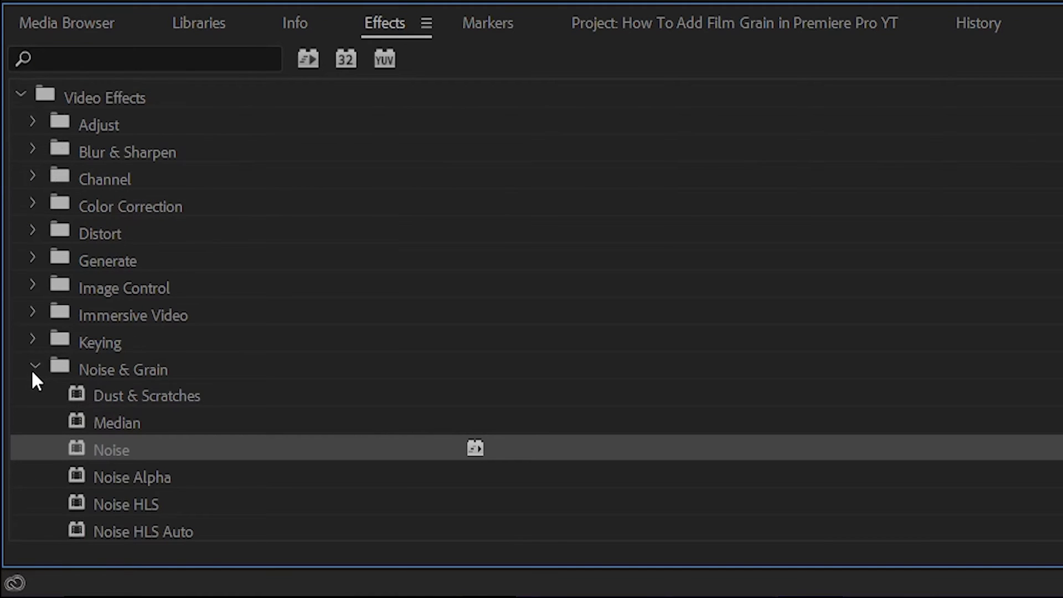
scroll(296, 349, down, 3)
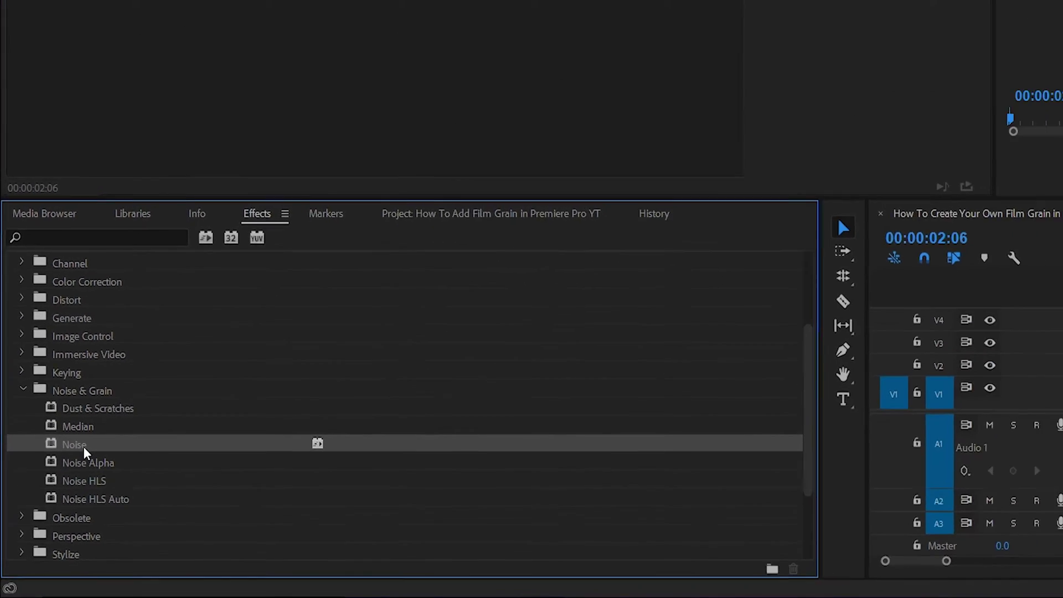
drag(84, 446, 738, 464)
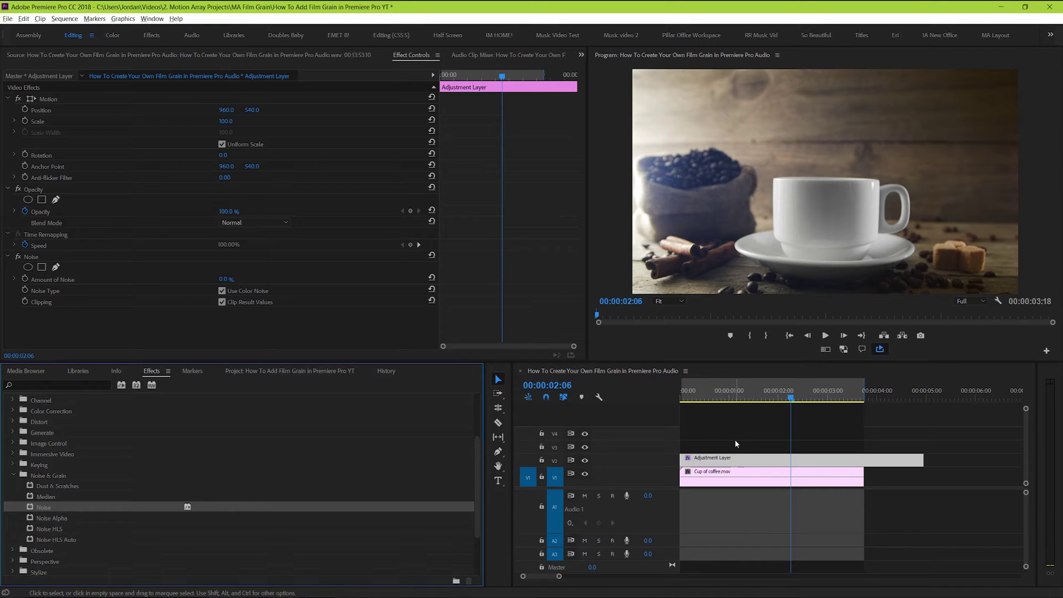
Scrub Amount of Noise up to 100% and play the sequence from the start to preview the heavy grain
click(223, 279)
drag(223, 279, 260, 278)
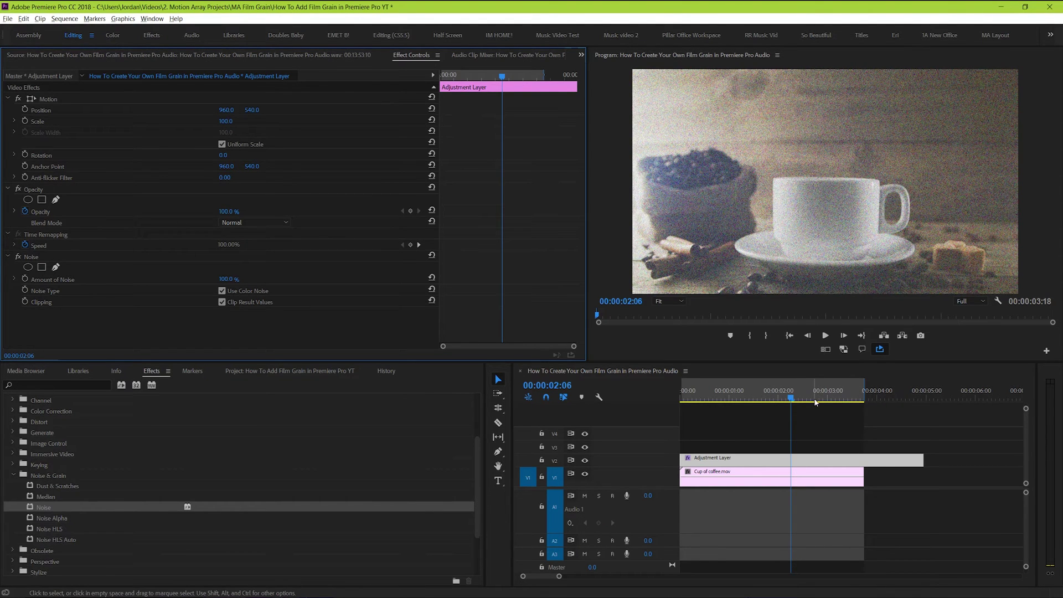
click(613, 400)
key(Home)
key(space)
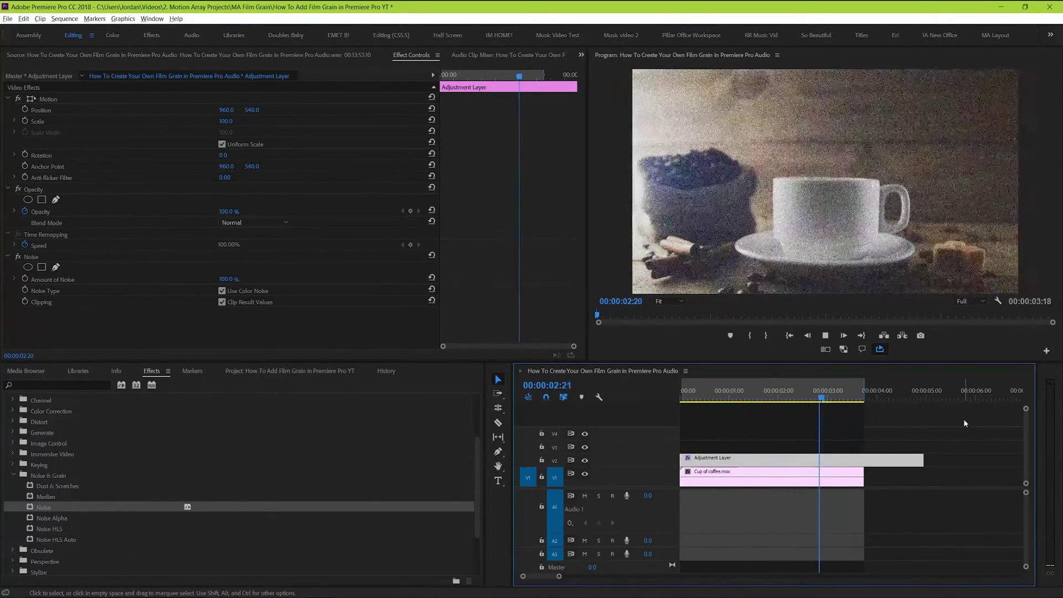
key(space)
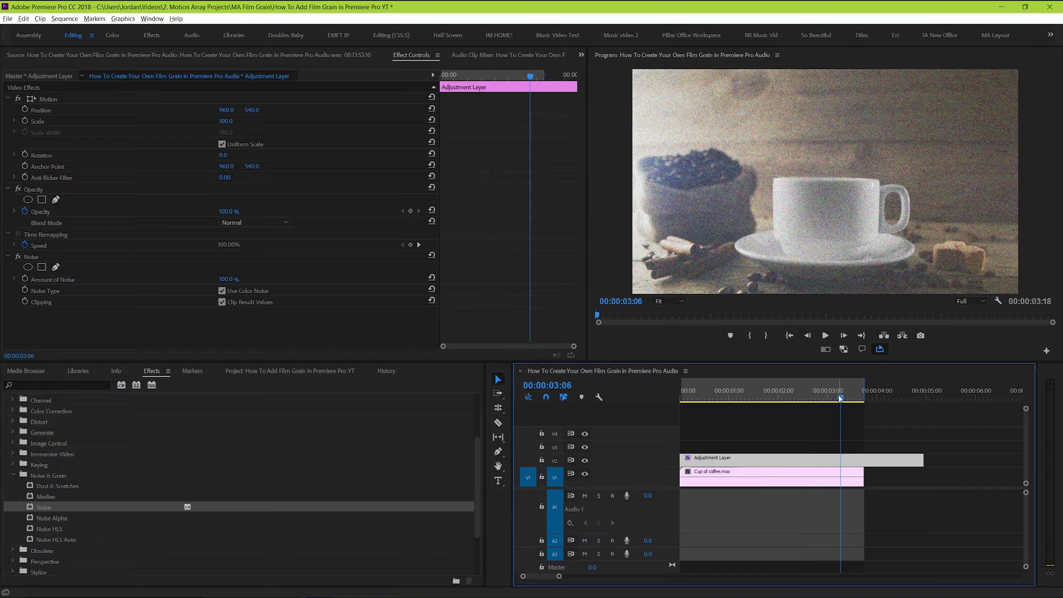
key(Home)
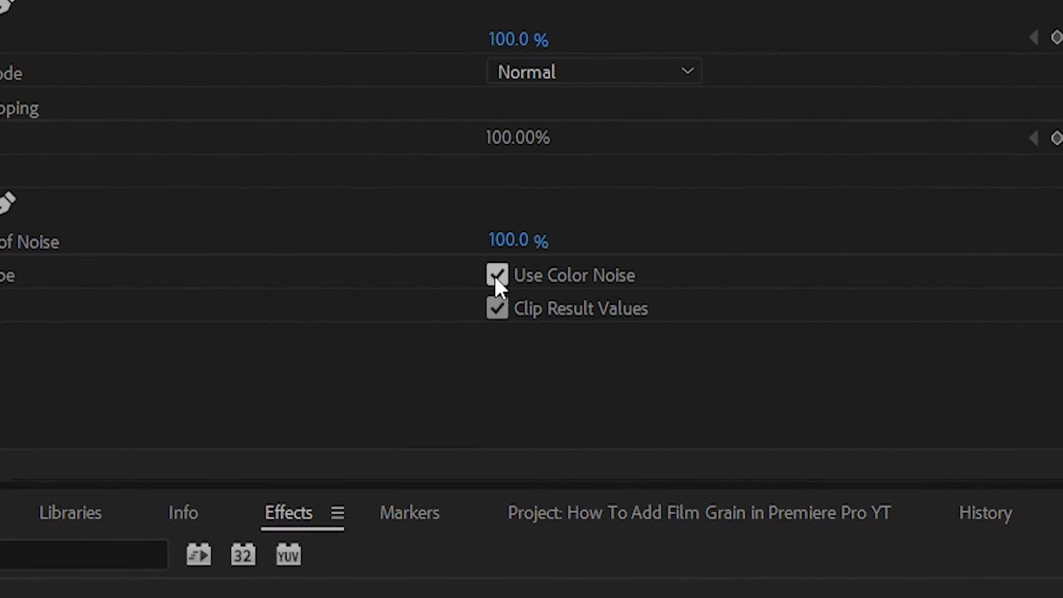
Uncheck Use Color Noise and type 15 as the Amount of Noise
click(496, 275)
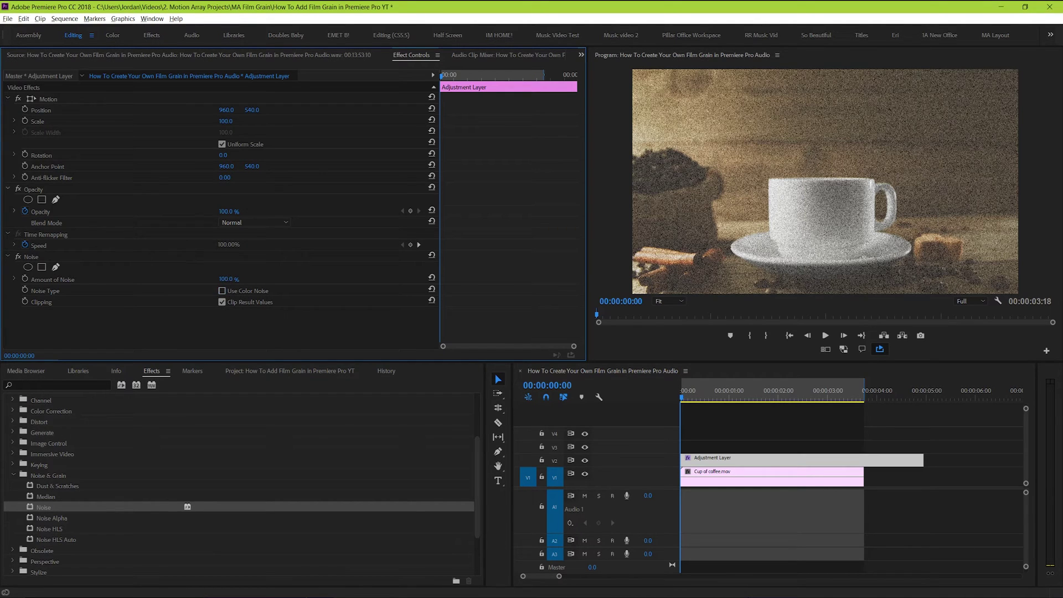
mouse_move(227, 279)
mouse_down()
mouse_move(201, 279)
mouse_move(217, 279)
mouse_up()
click(227, 278)
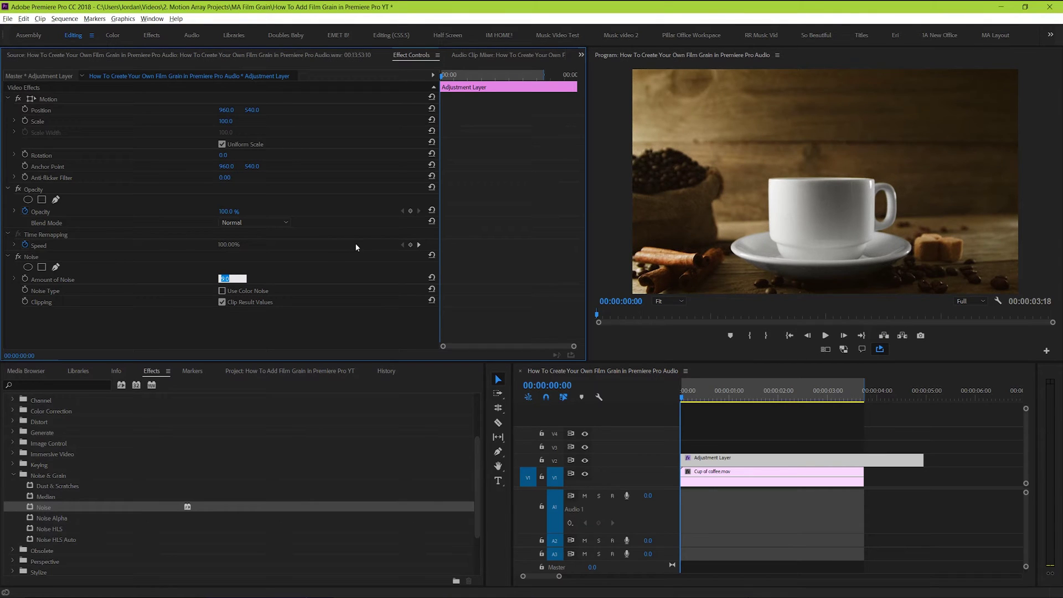
text(15)
key(Return)
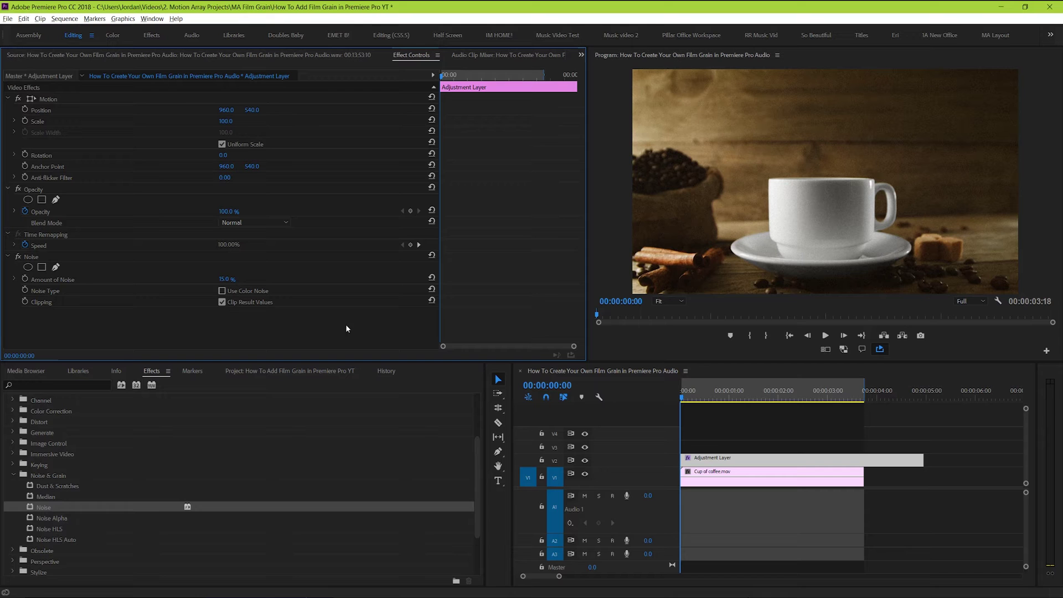
click(747, 421)
Play back the subtle grain, then show the Project panel and deselect the adjustment layer clip
key(space)
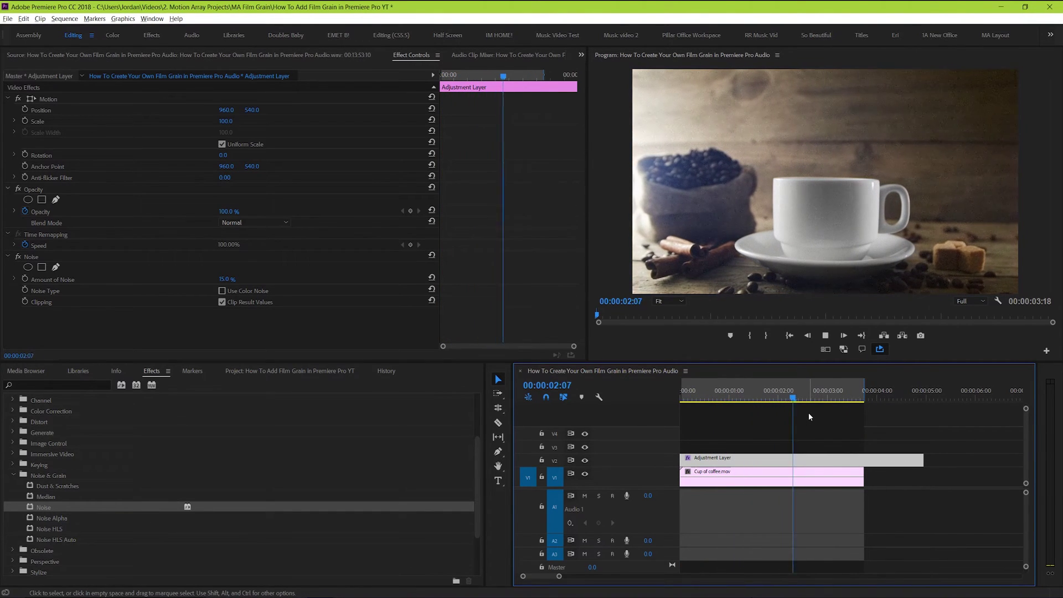
key(space)
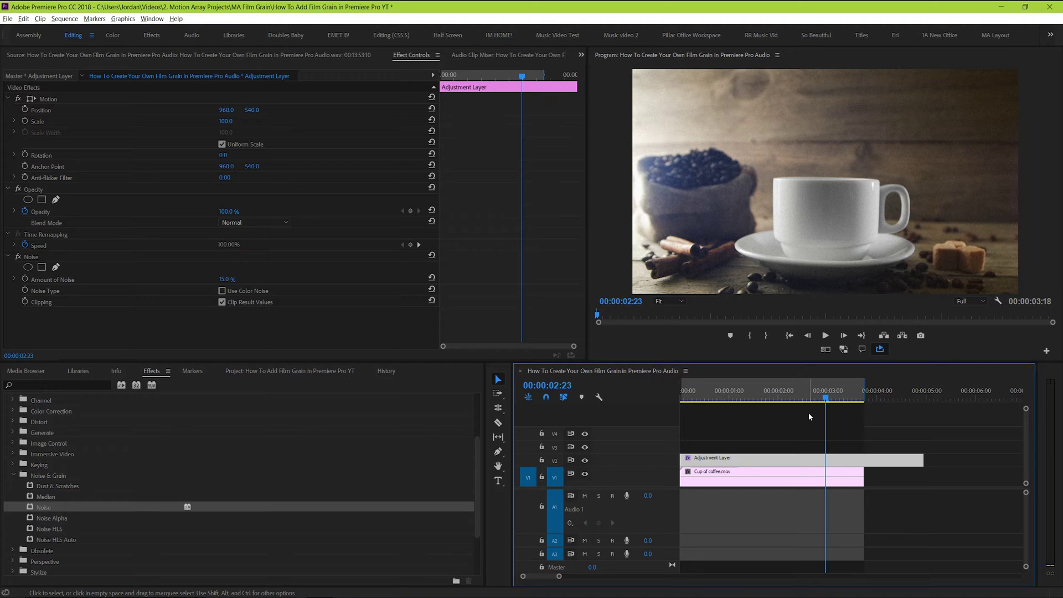
click(334, 374)
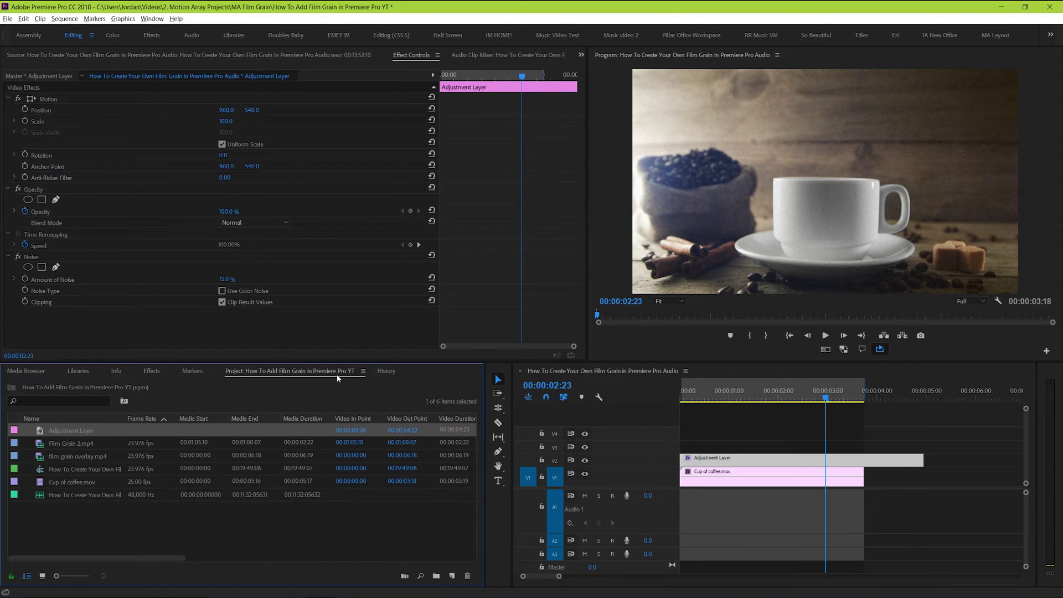
click(783, 427)
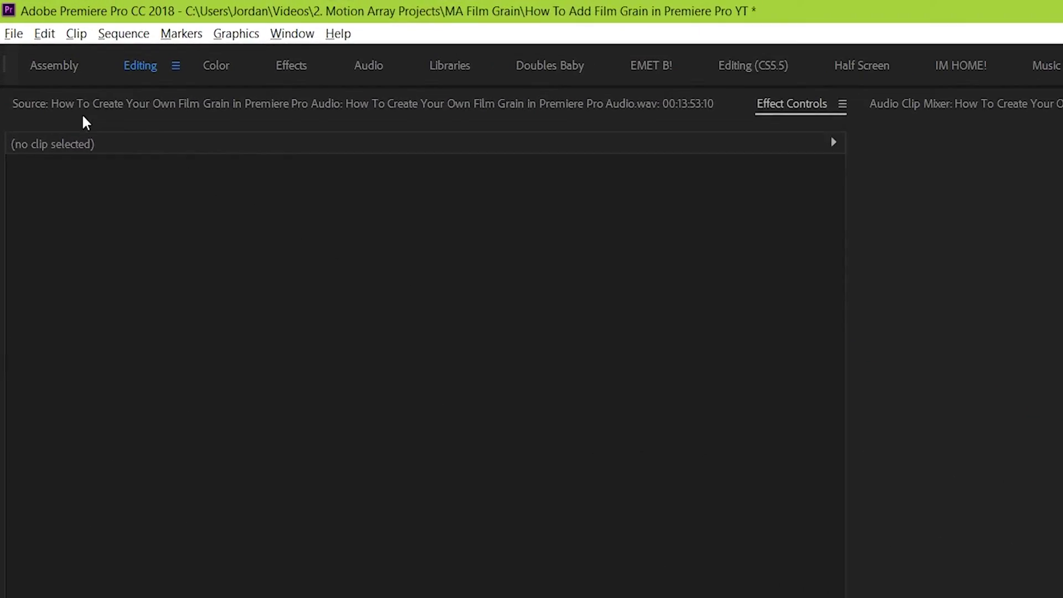
Create Sequence 02 from File > New > Sequence using the ARRI 1080p 23.976 preset
click(8, 18)
mouse_move(29, 72)
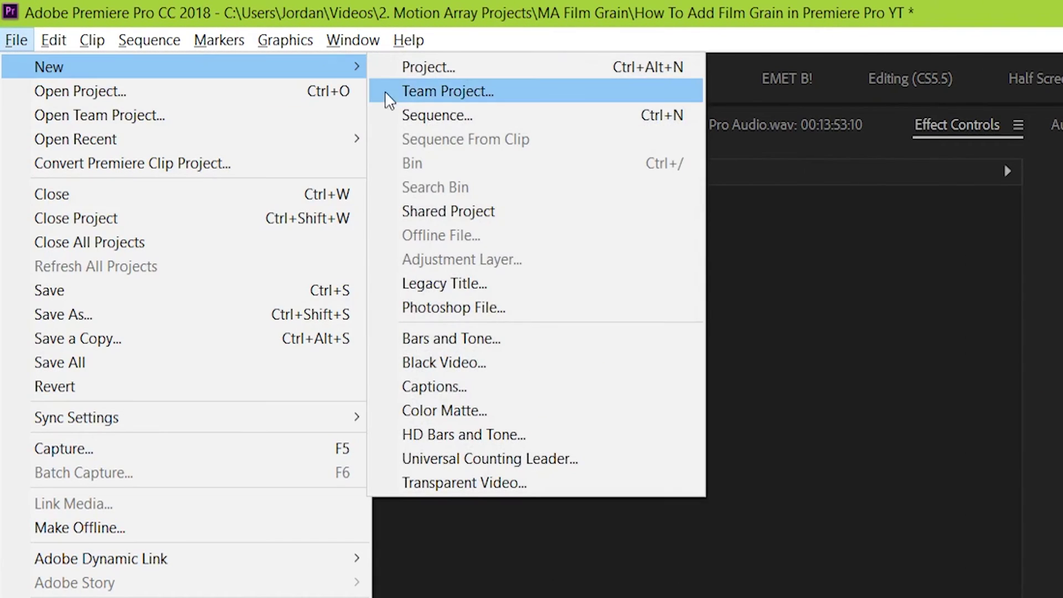
click(420, 110)
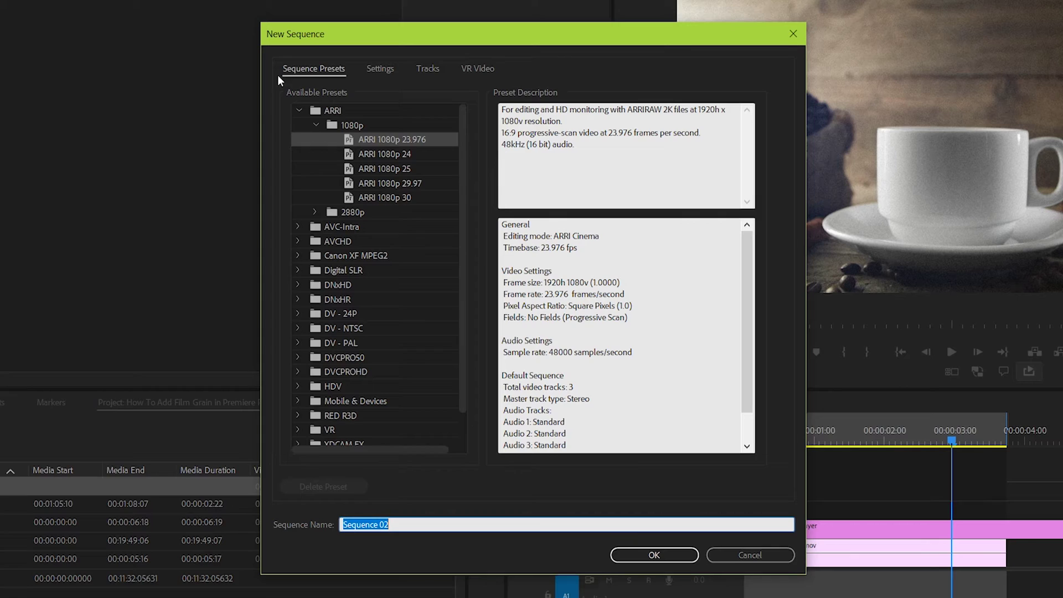
click(852, 350)
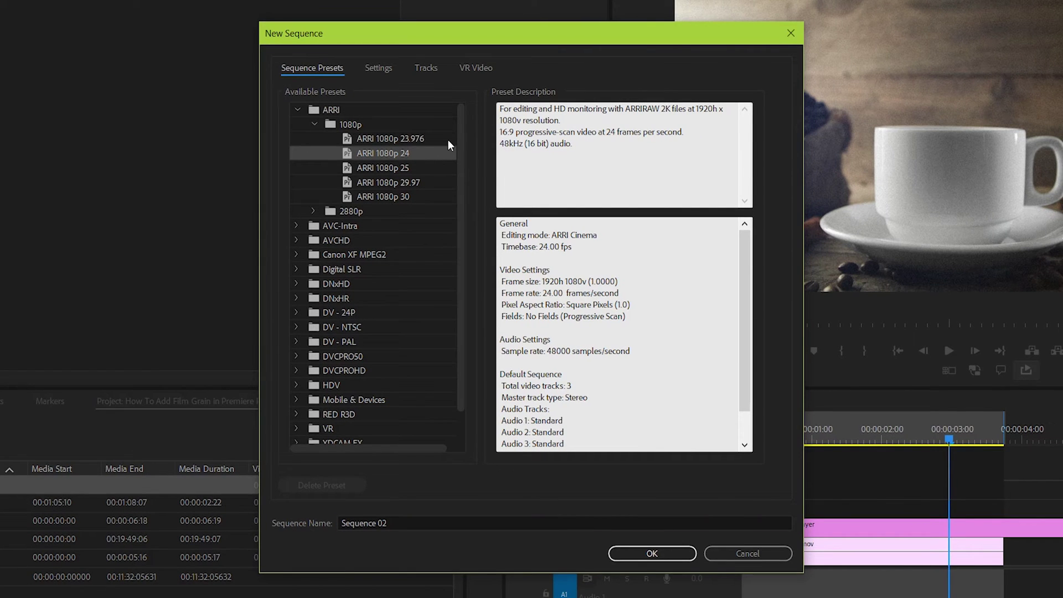
click(448, 143)
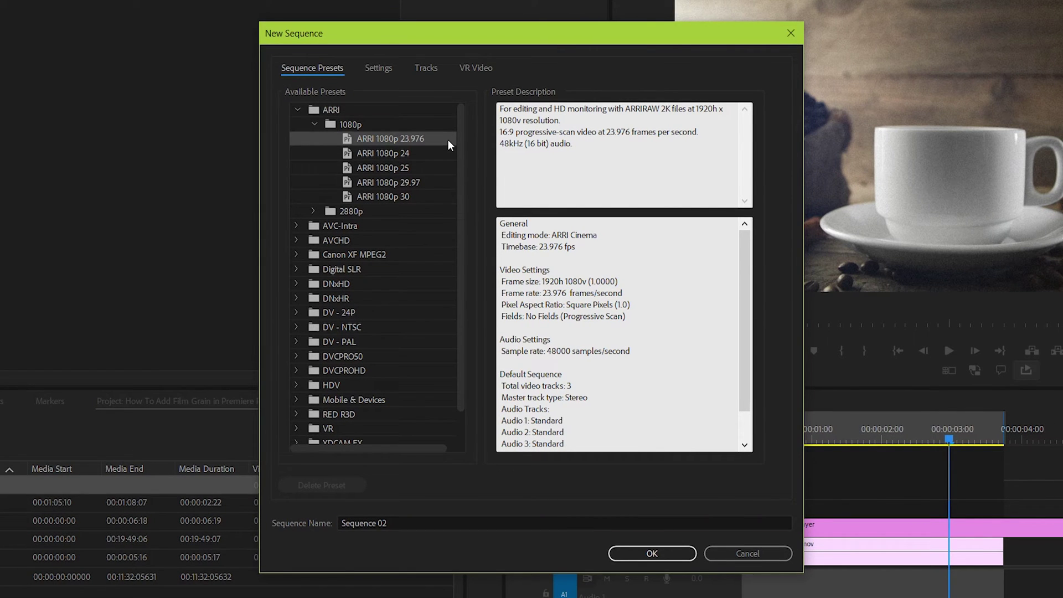
click(652, 554)
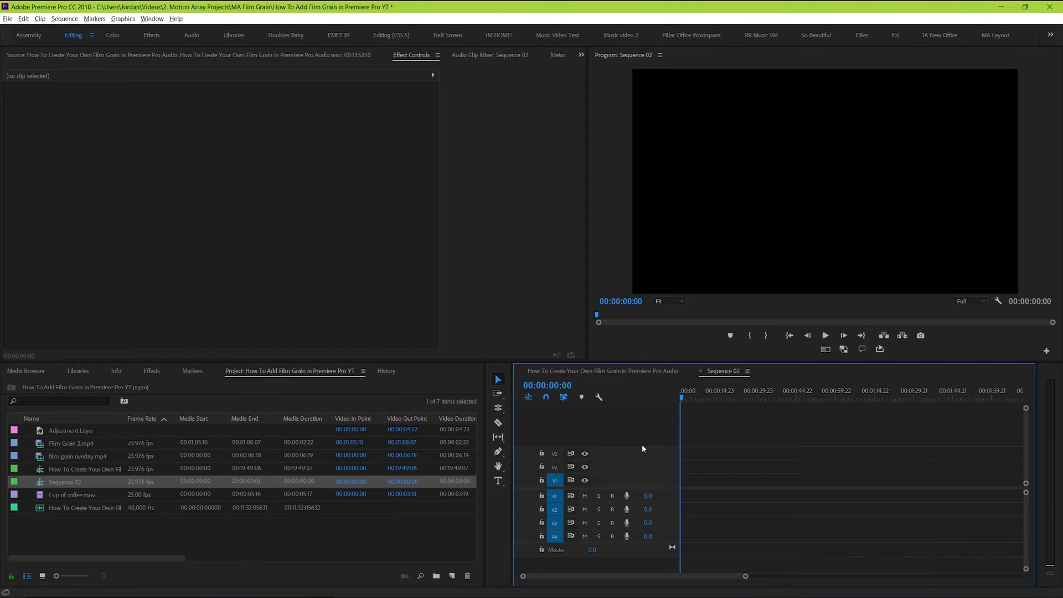
Create a 1920×1080 colour matte with hex 7f7f7f and name it '50% Grey'
click(325, 530)
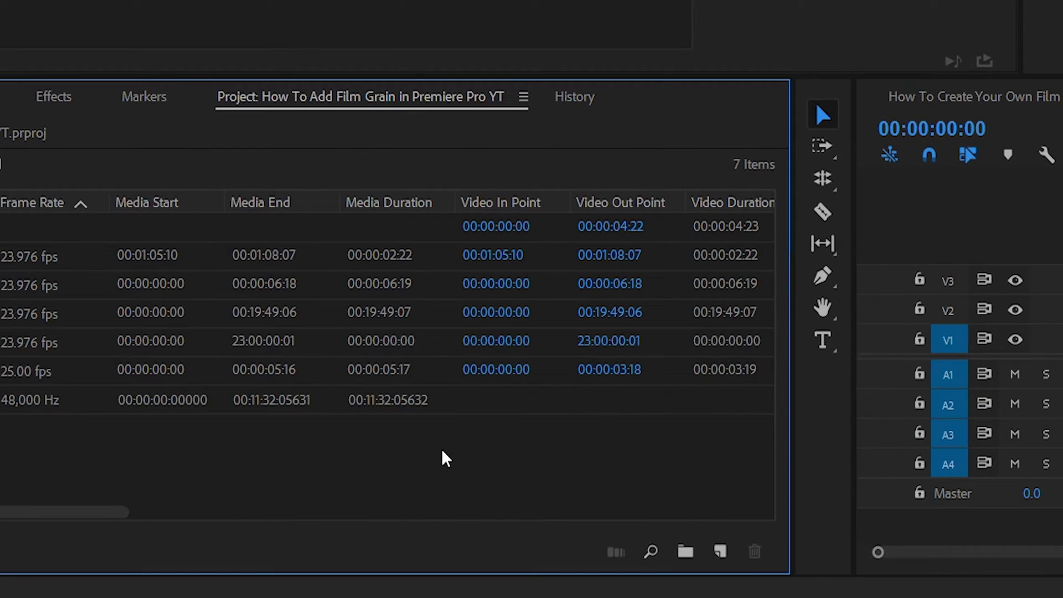
right_click(441, 450)
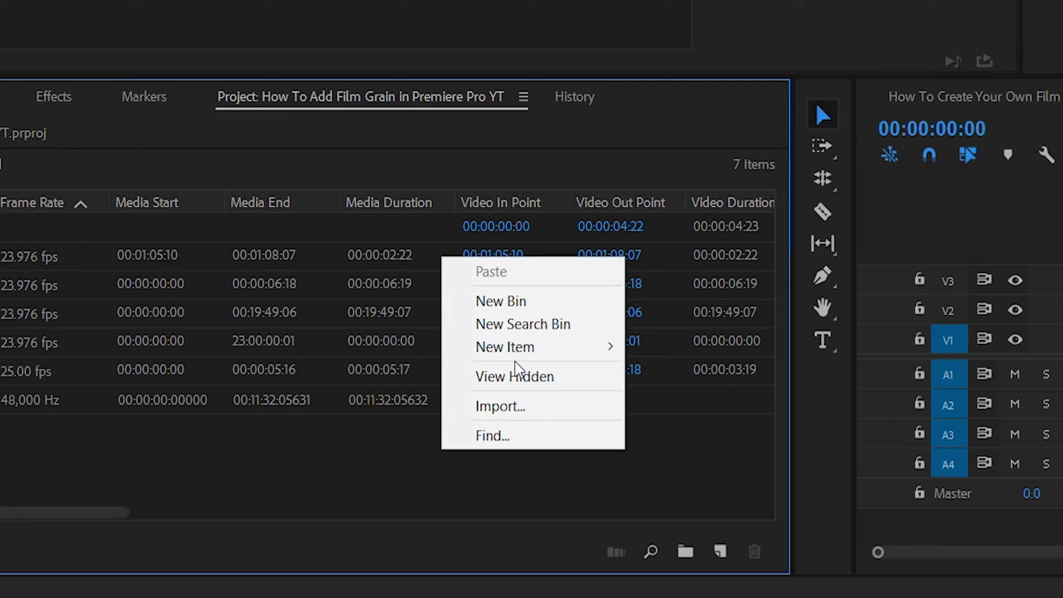
mouse_move(527, 358)
click(714, 507)
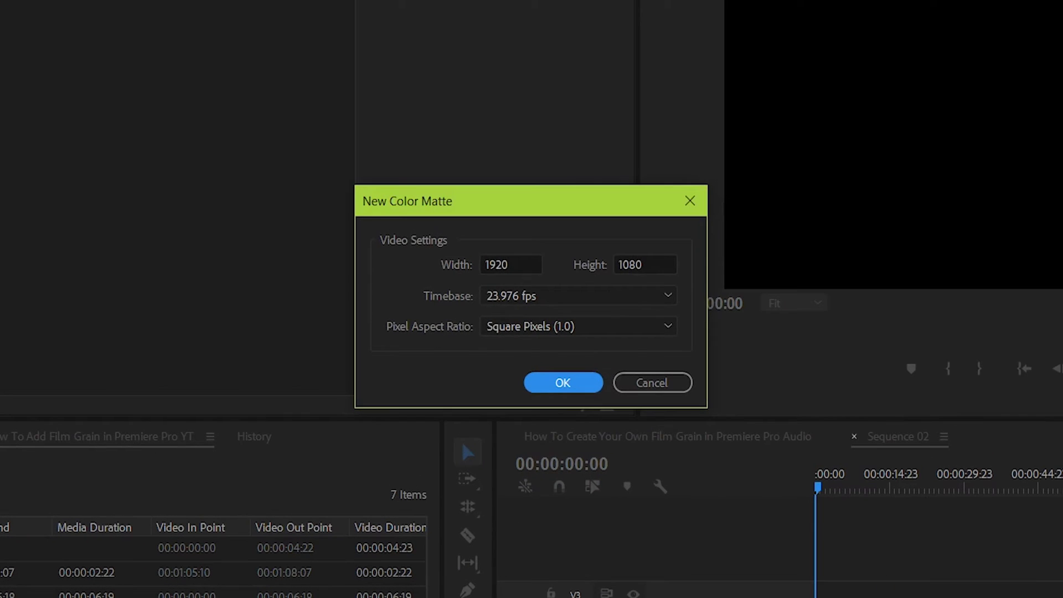
click(563, 382)
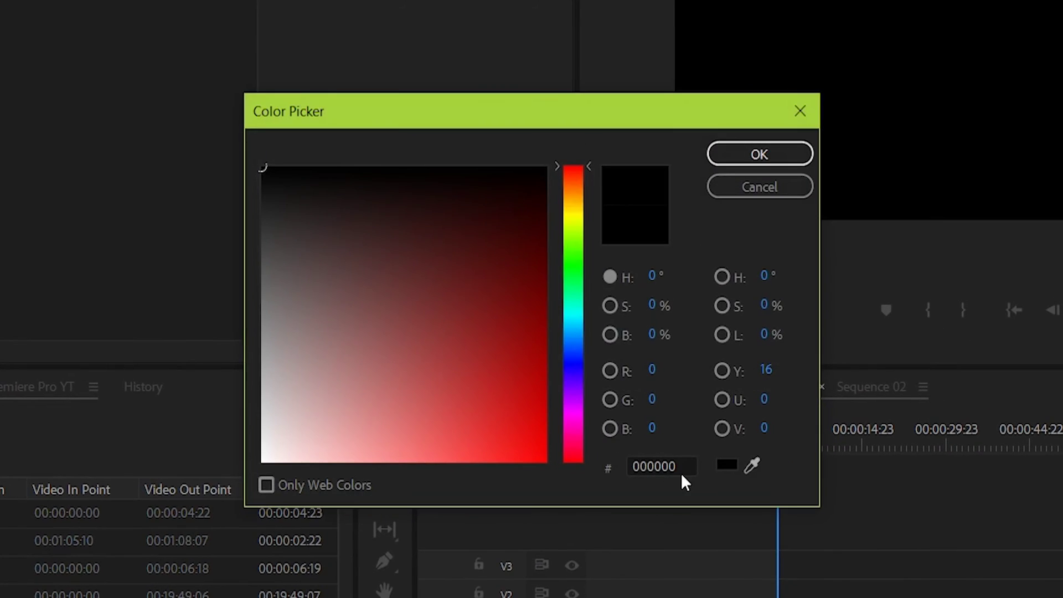
drag(670, 465, 569, 474)
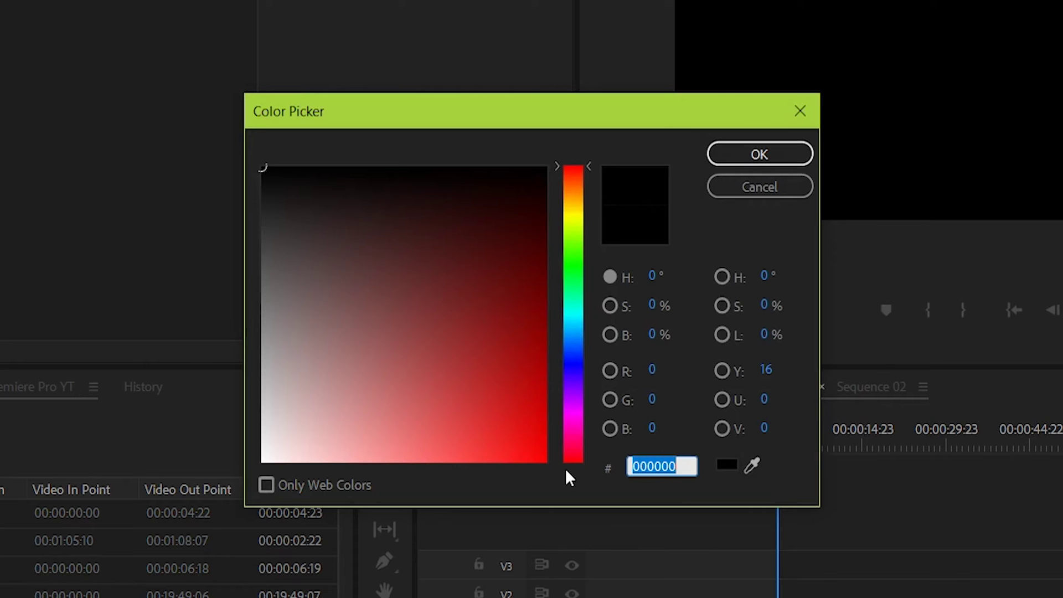
text(7f)
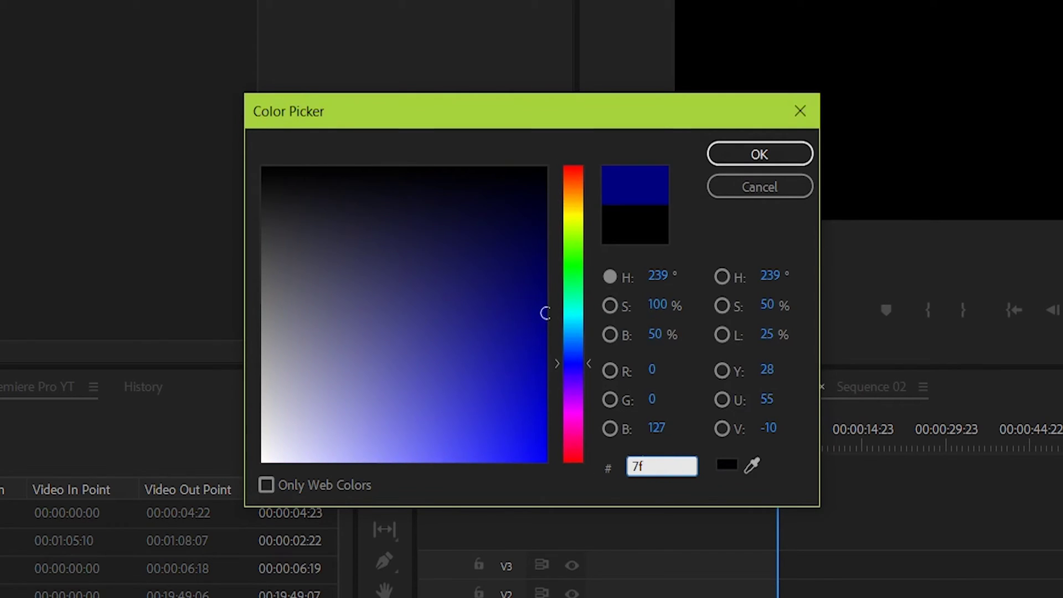
text(7f7f)
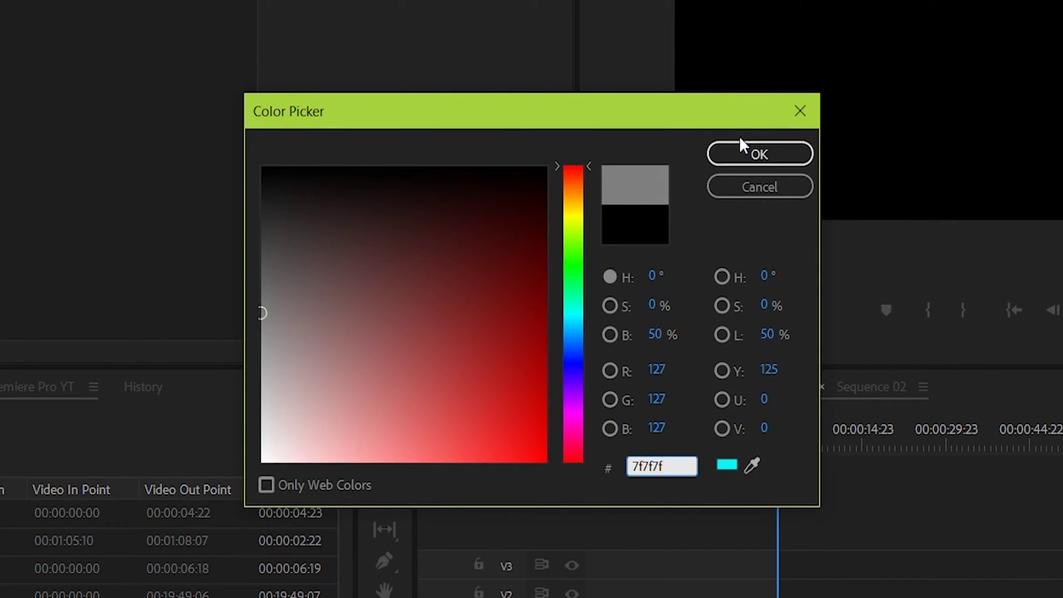
click(757, 154)
text(50)
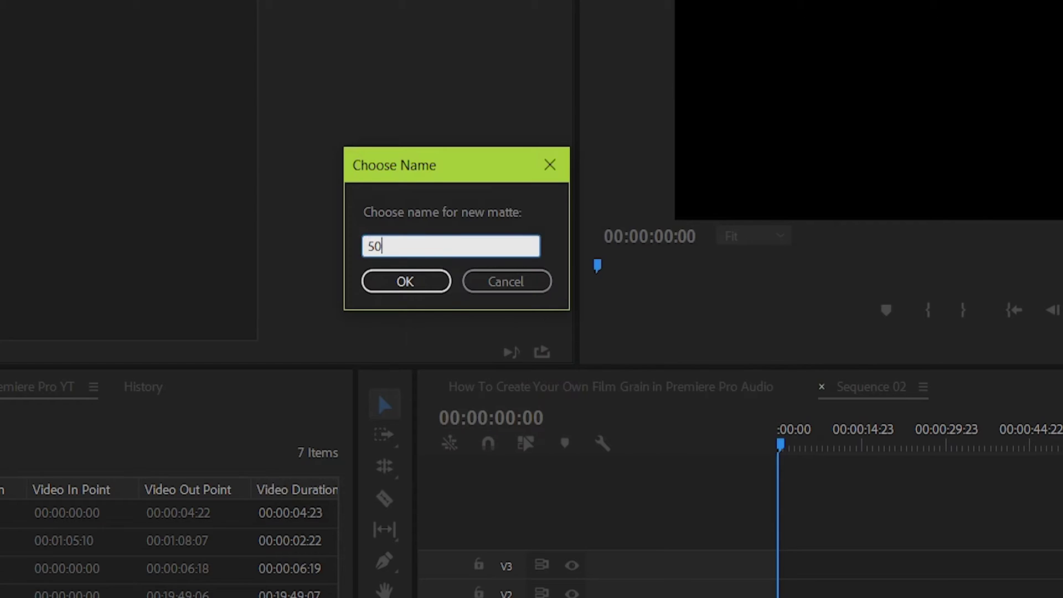
text(% Grey)
key(Return)
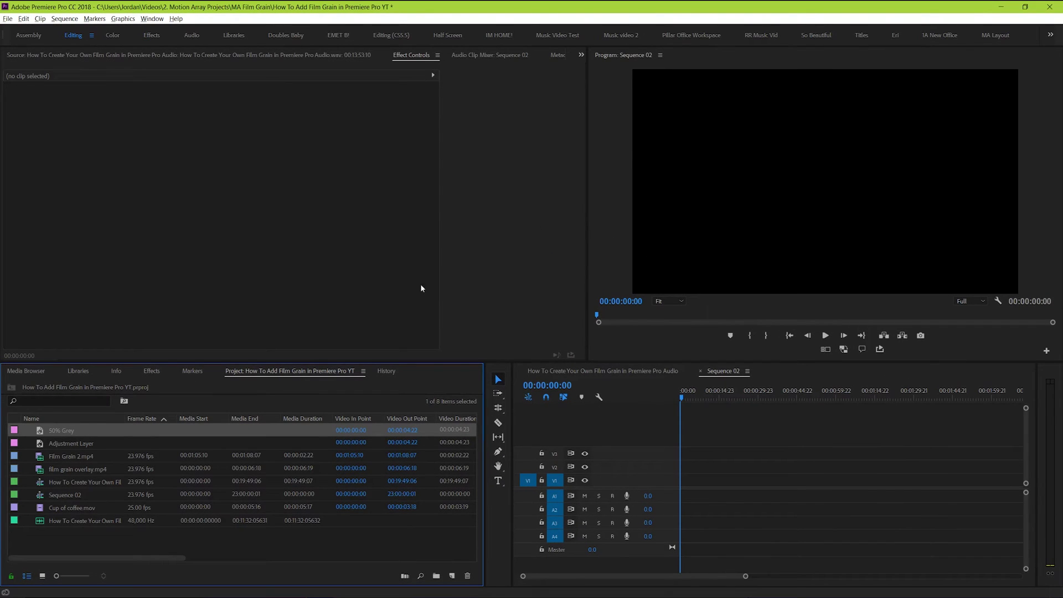
Put the 50% Grey matte on V1 and a new adjustment layer on V2 above it
drag(65, 436, 643, 480)
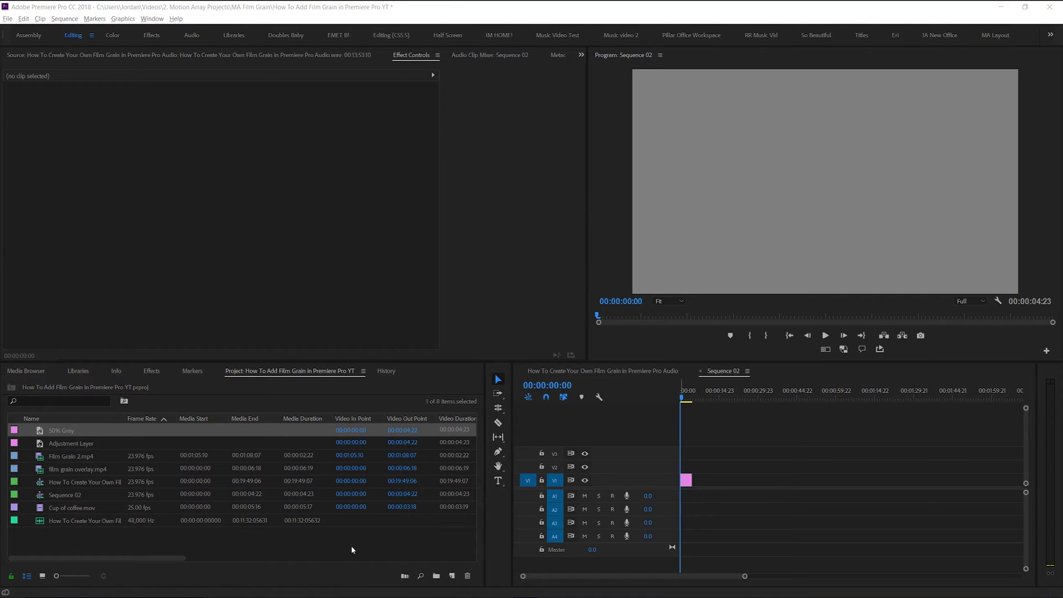
right_click(333, 540)
mouse_move(357, 496)
click(453, 522)
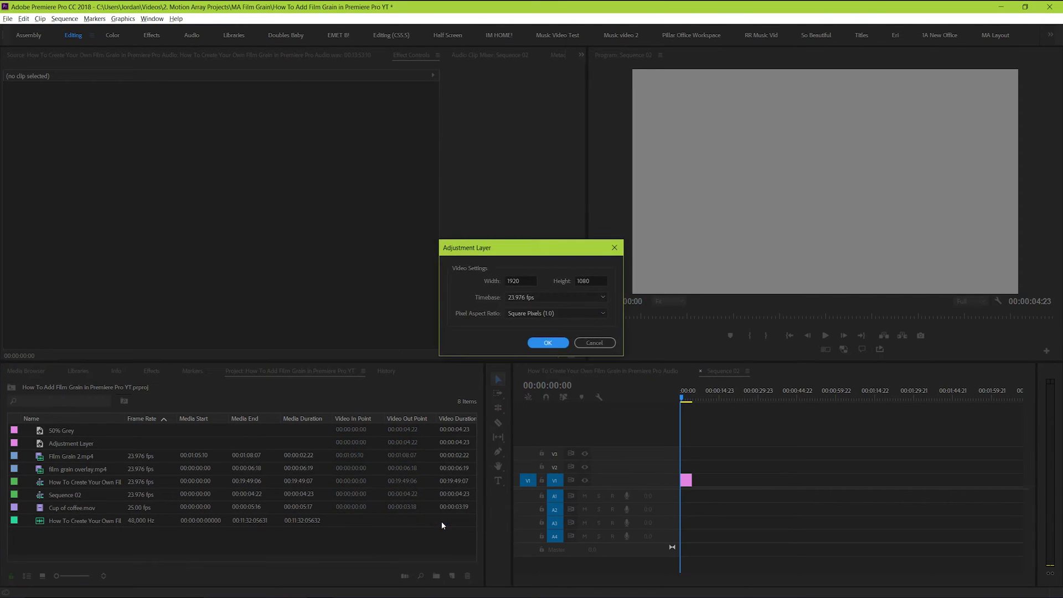
click(556, 343)
drag(164, 457, 684, 468)
Zoom the timeline in and apply the Noise effect to the new adjustment layer
key(equal)
click(685, 468)
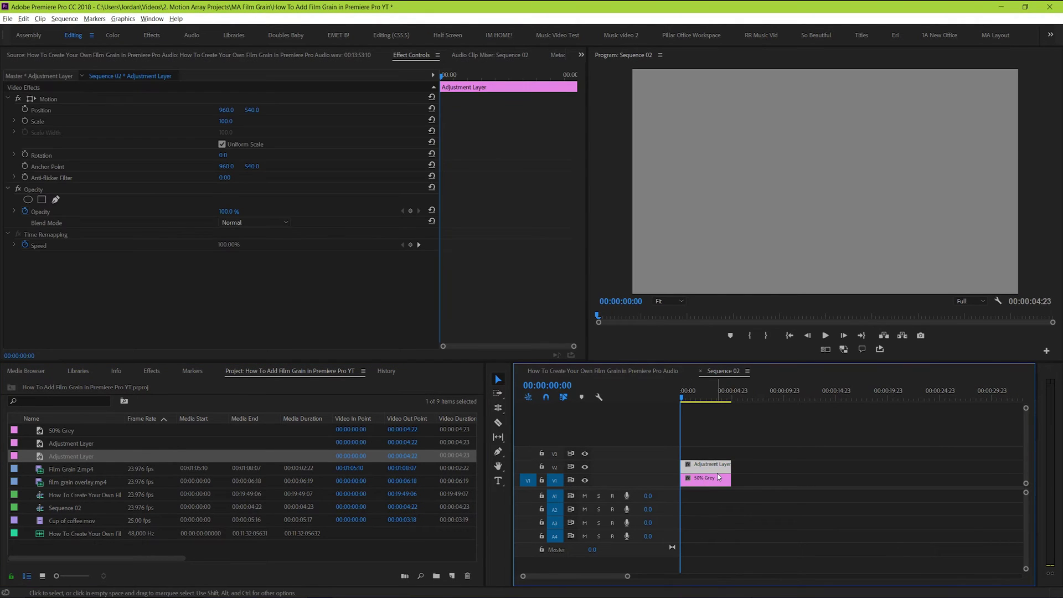
click(152, 371)
drag(46, 511, 704, 466)
click(232, 278)
Set Amount of Noise to 15% and turn off Use Color Noise for monochrome grain
text(15)
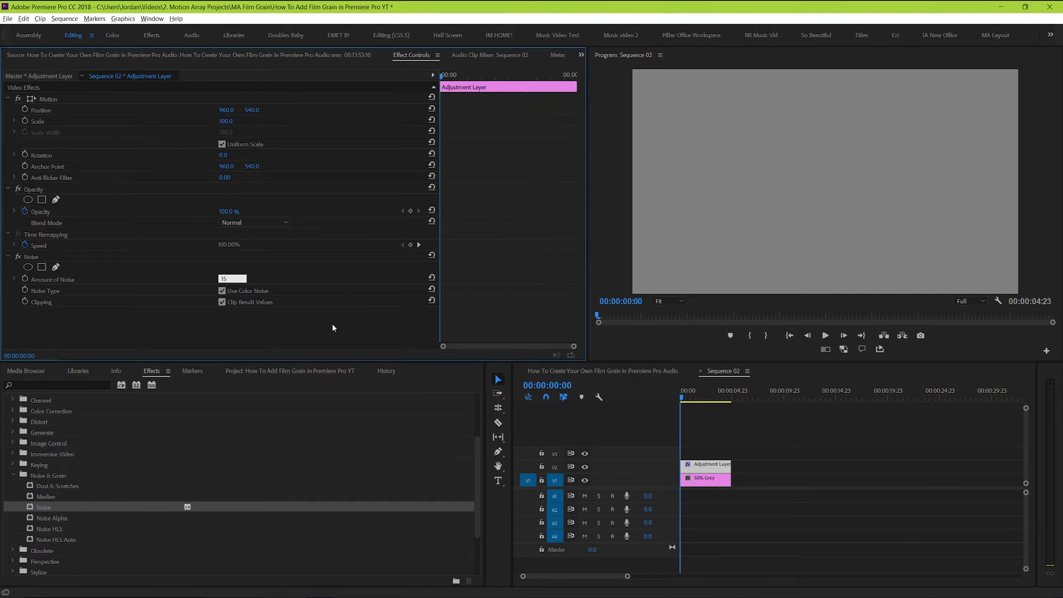
key(Return)
click(222, 290)
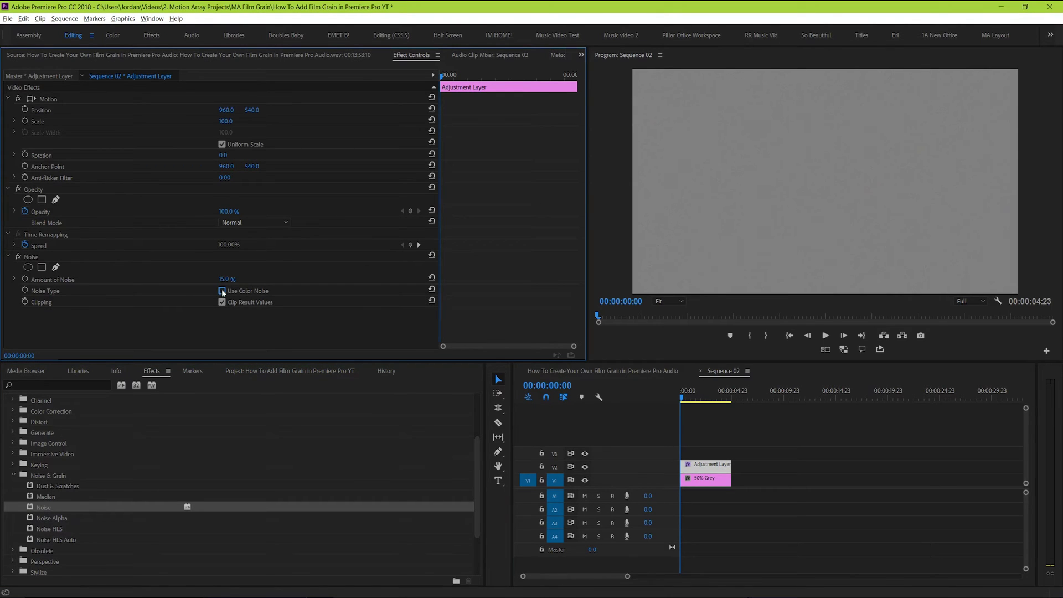
click(346, 321)
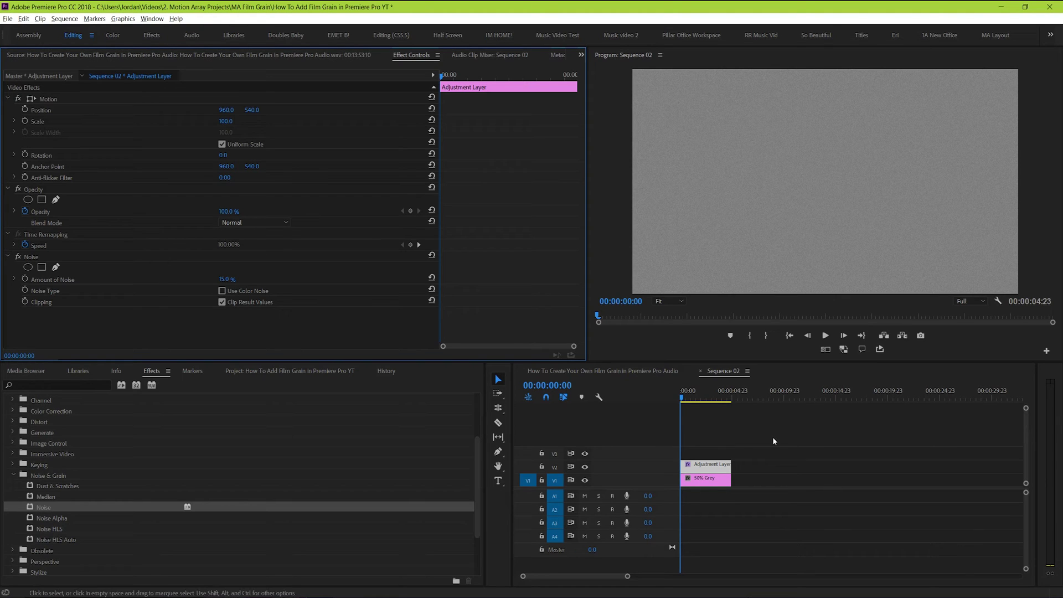
Play Sequence 02 from the start to preview the grain, briefly viewing it full-window
click(711, 392)
drag(710, 392, 687, 392)
key(space)
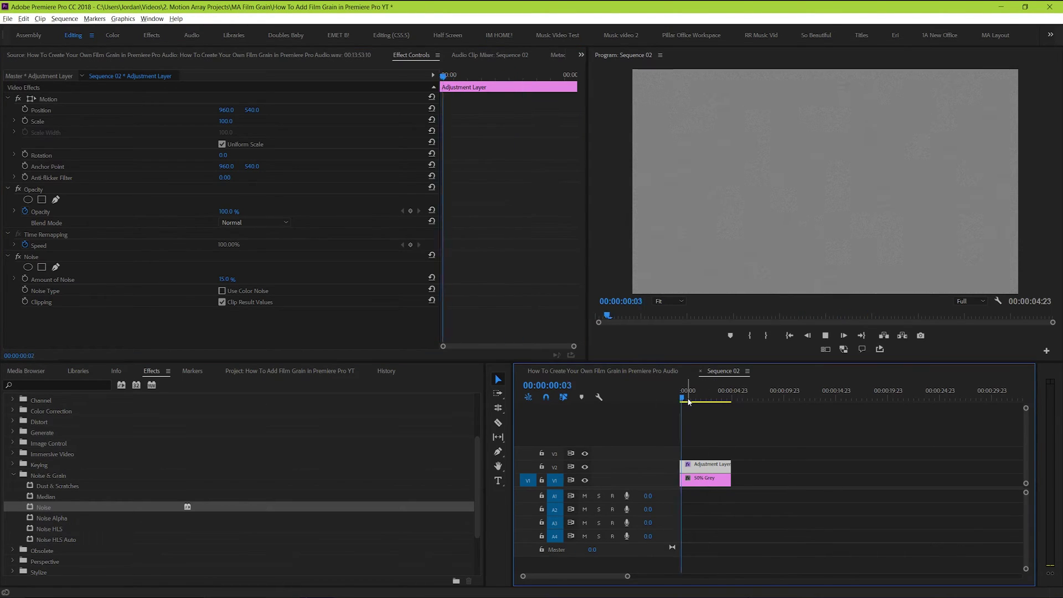
key(grave)
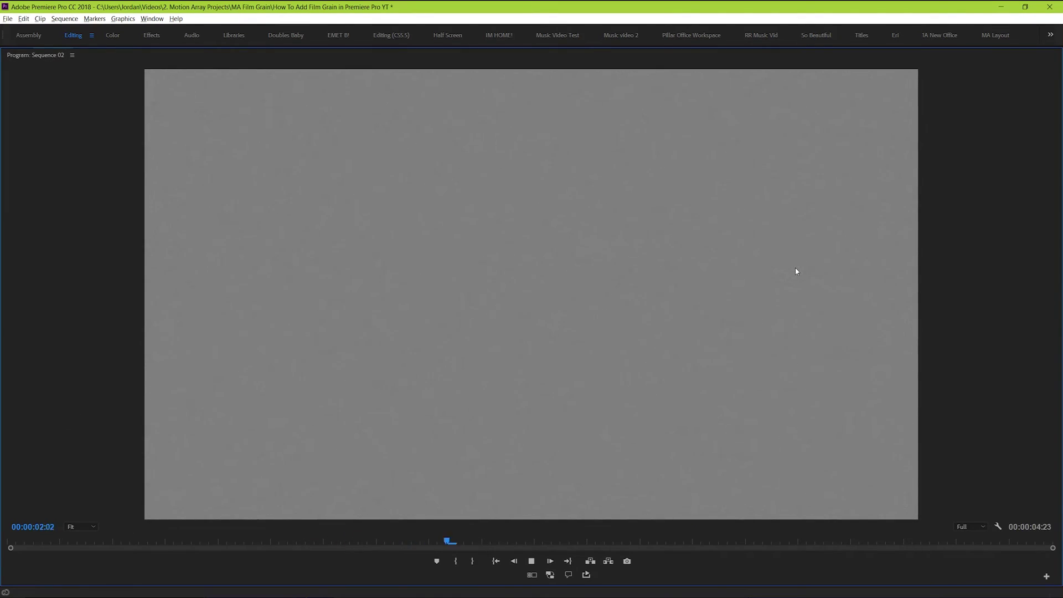
key(grave)
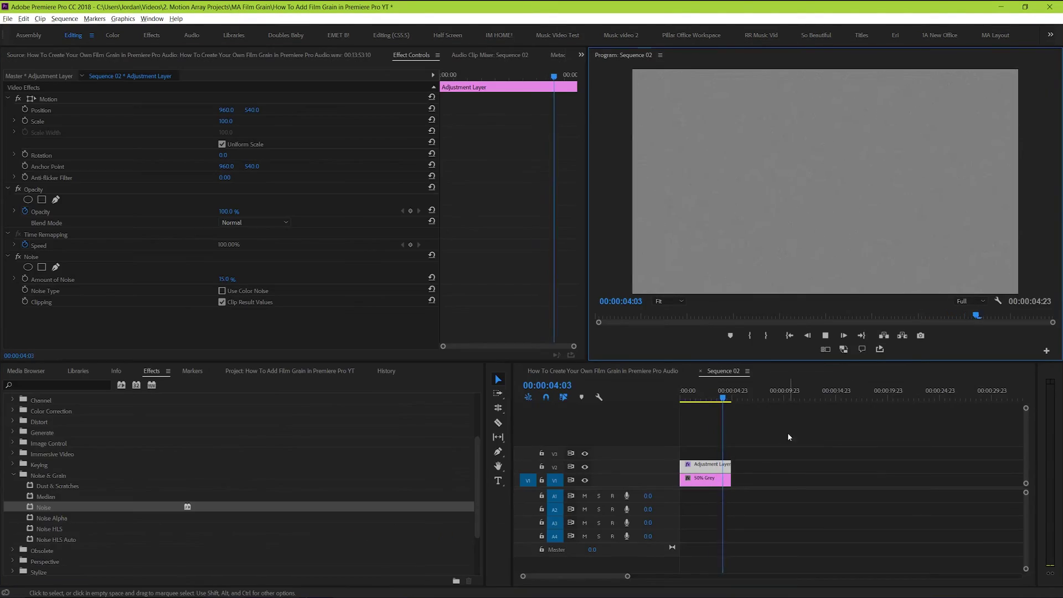
key(space)
Select the grey and adjustment clips, extend them to about ten seconds, and mark that span as in/out
mouse_move(781, 452)
mouse_down()
mouse_move(717, 483)
mouse_move(758, 467)
mouse_move(793, 470)
mouse_up()
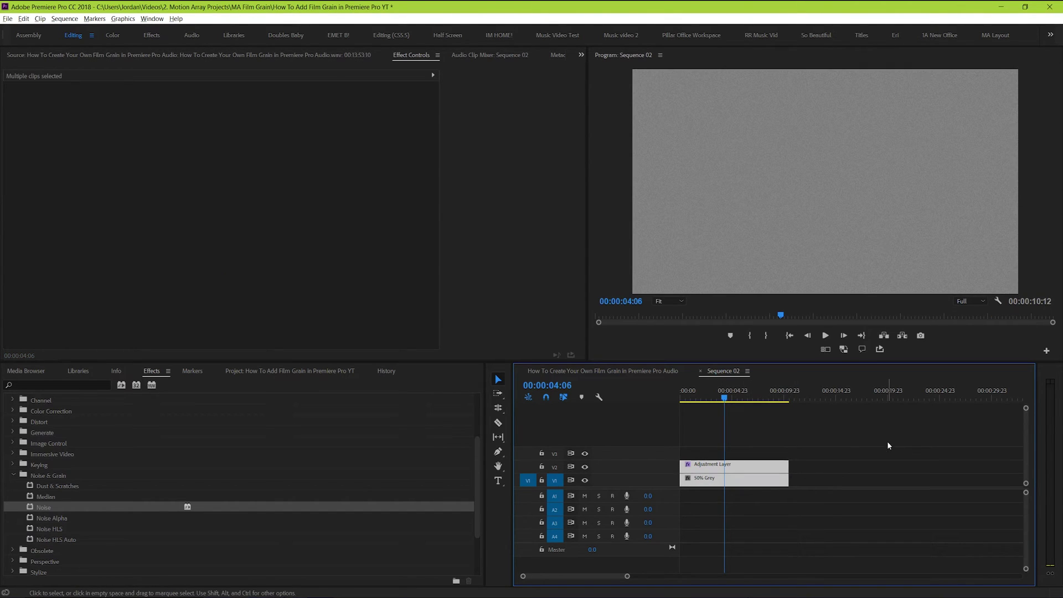
mouse_move(760, 396)
mouse_down()
mouse_move(790, 397)
mouse_move(733, 397)
mouse_up()
key(x)
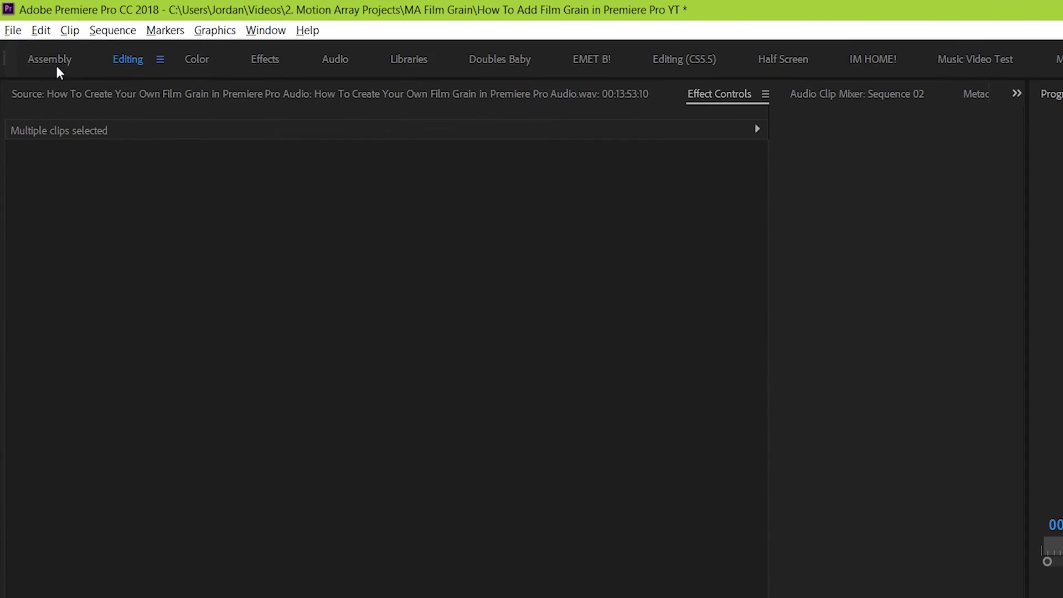
Open Export Settings and set the encoding profile to High and level 5.1
click(8, 18)
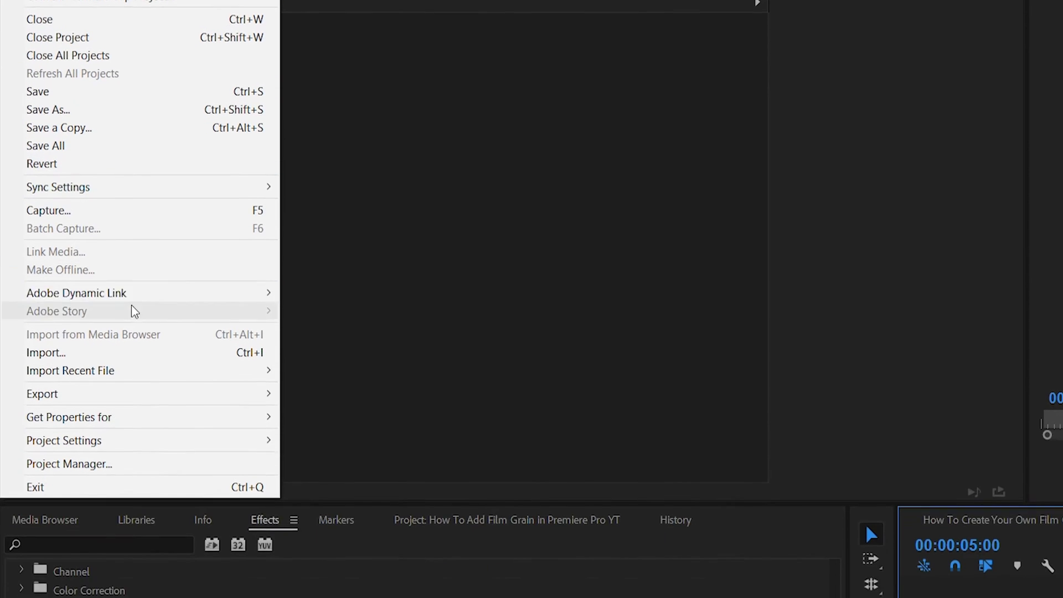
mouse_move(133, 518)
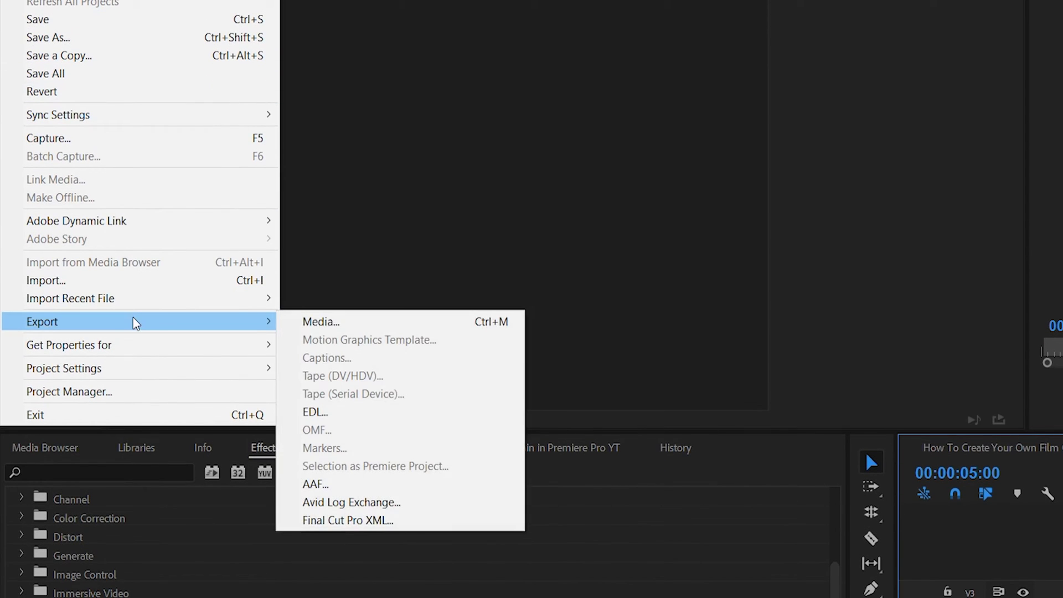
click(310, 322)
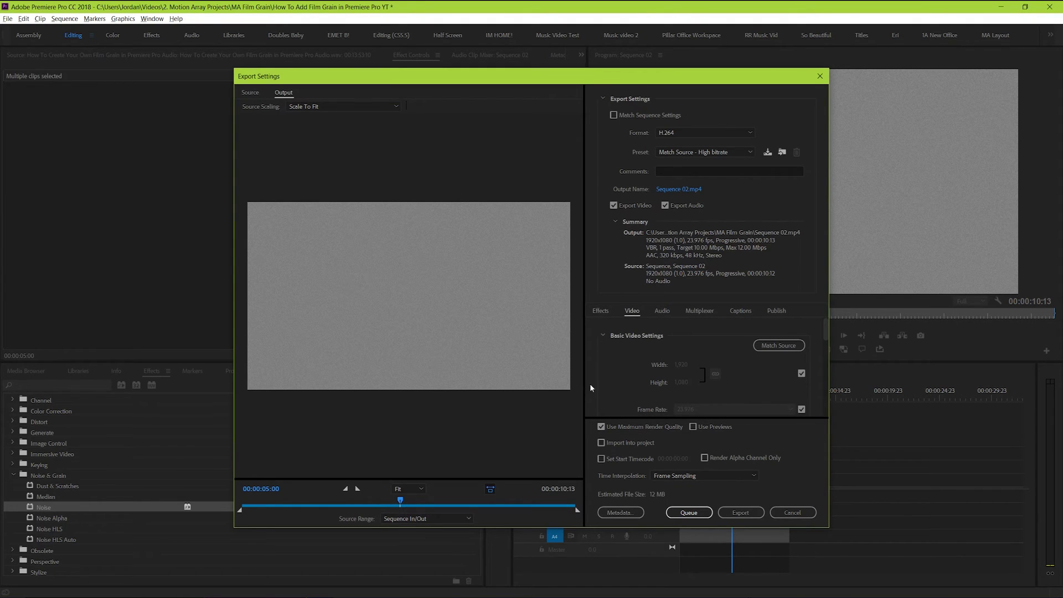
scroll(596, 378, down, 4)
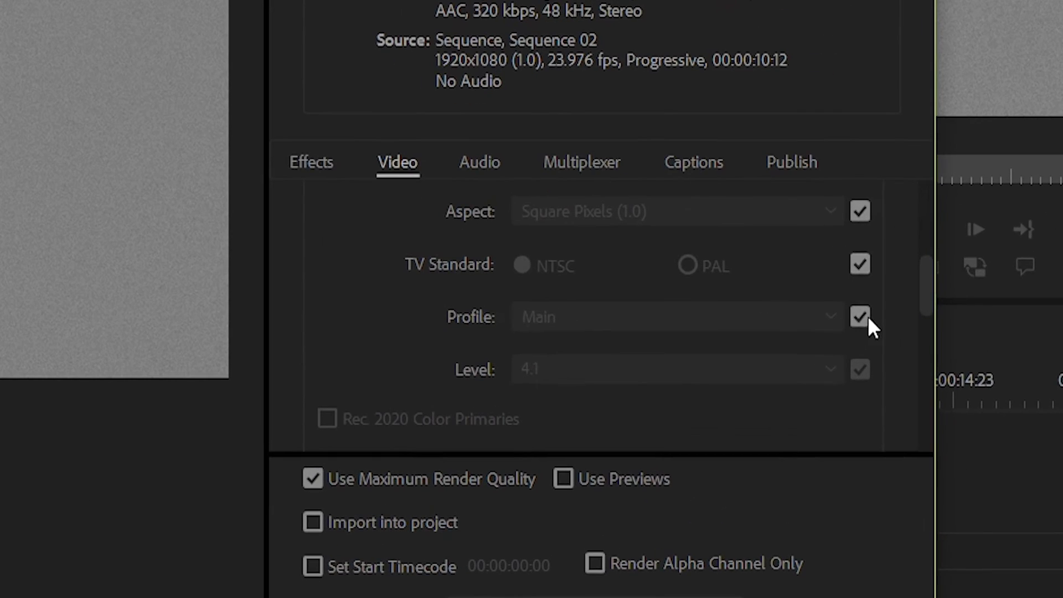
click(867, 320)
click(741, 324)
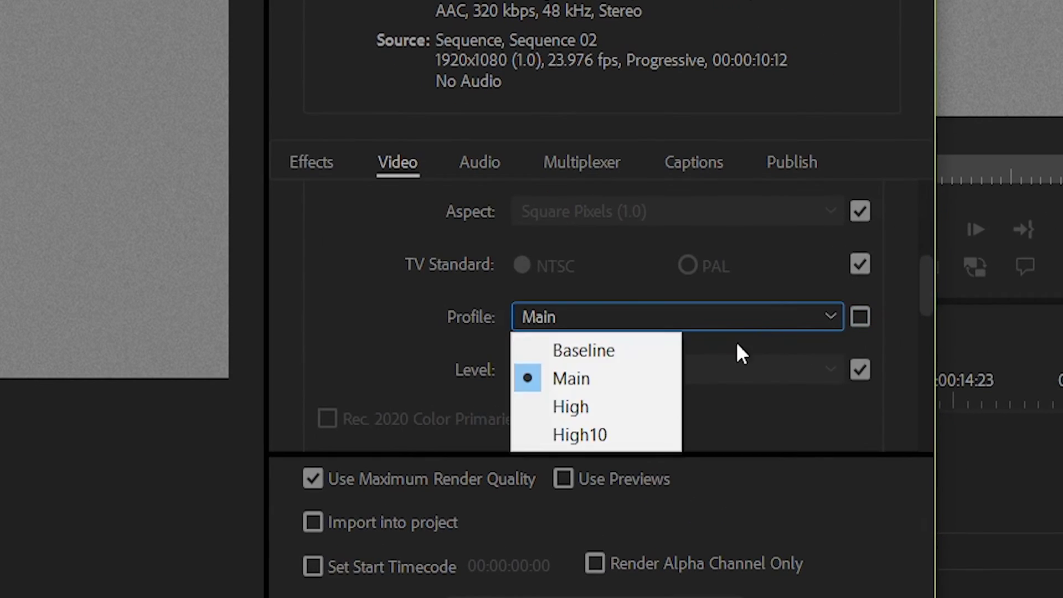
click(656, 404)
click(860, 370)
click(802, 370)
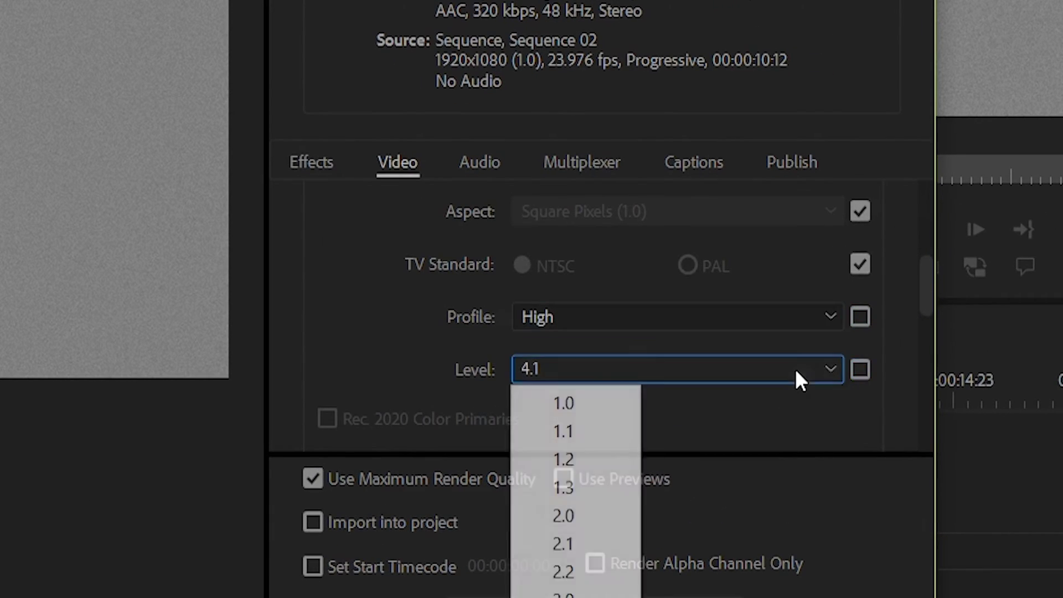
click(576, 530)
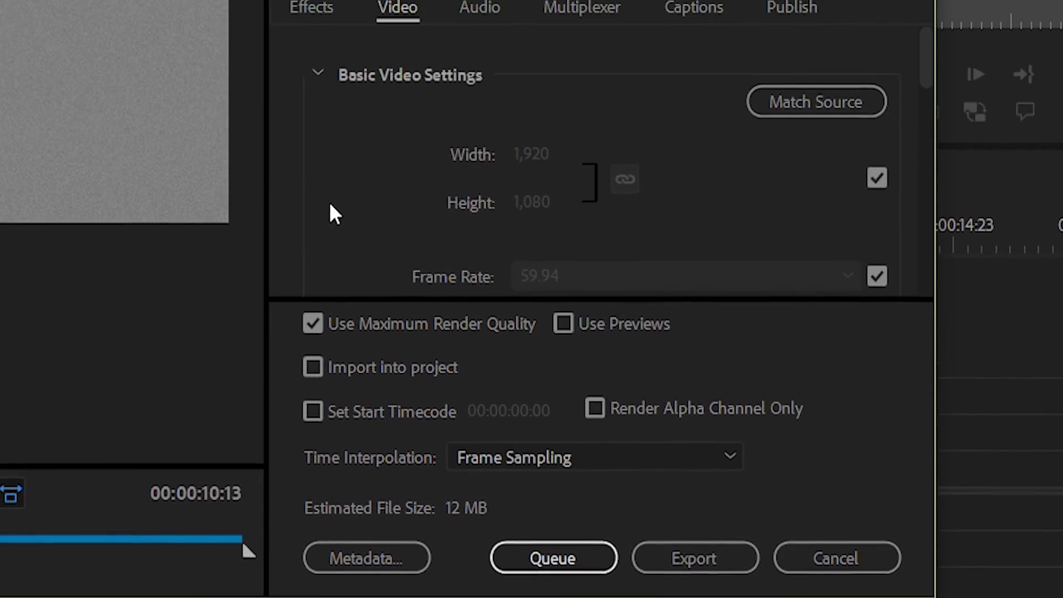
Enable Render at Maximum Depth and set bitrate encoding to VBR, 2 pass
scroll(328, 302, down, 5)
click(327, 302)
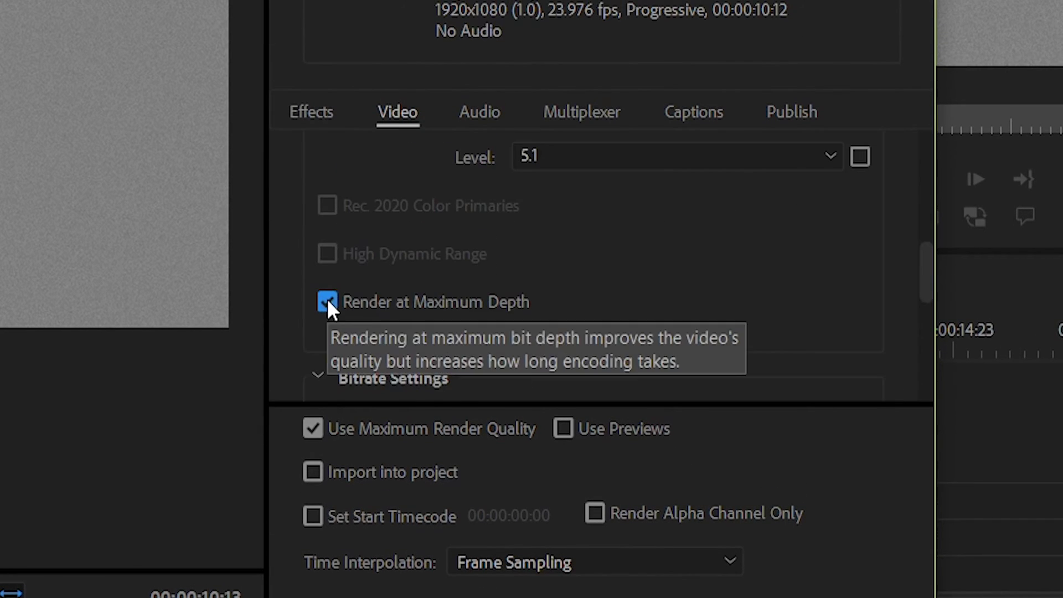
scroll(806, 305, down, 3)
click(757, 268)
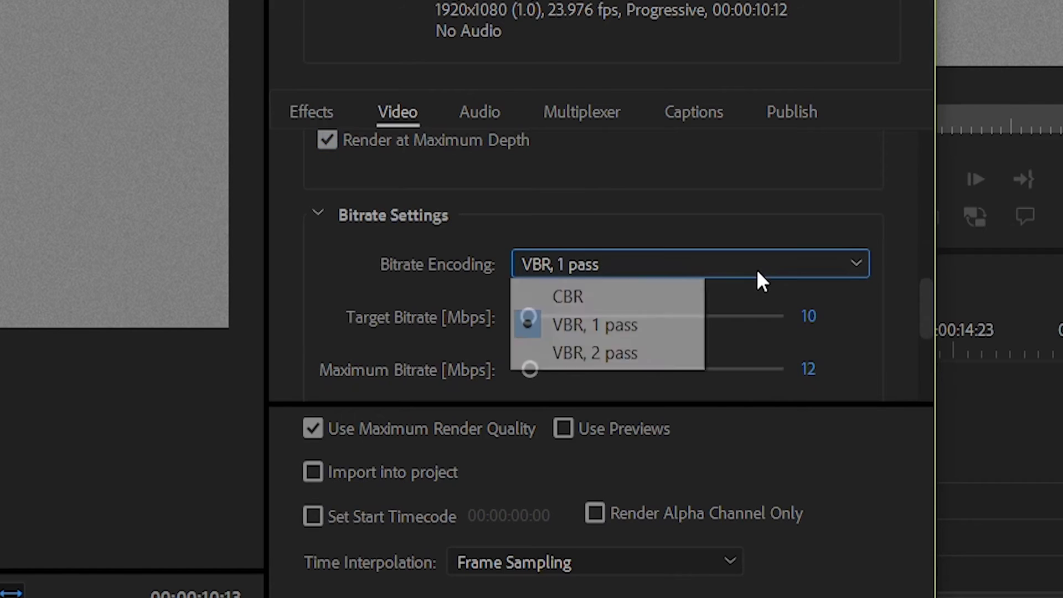
click(657, 354)
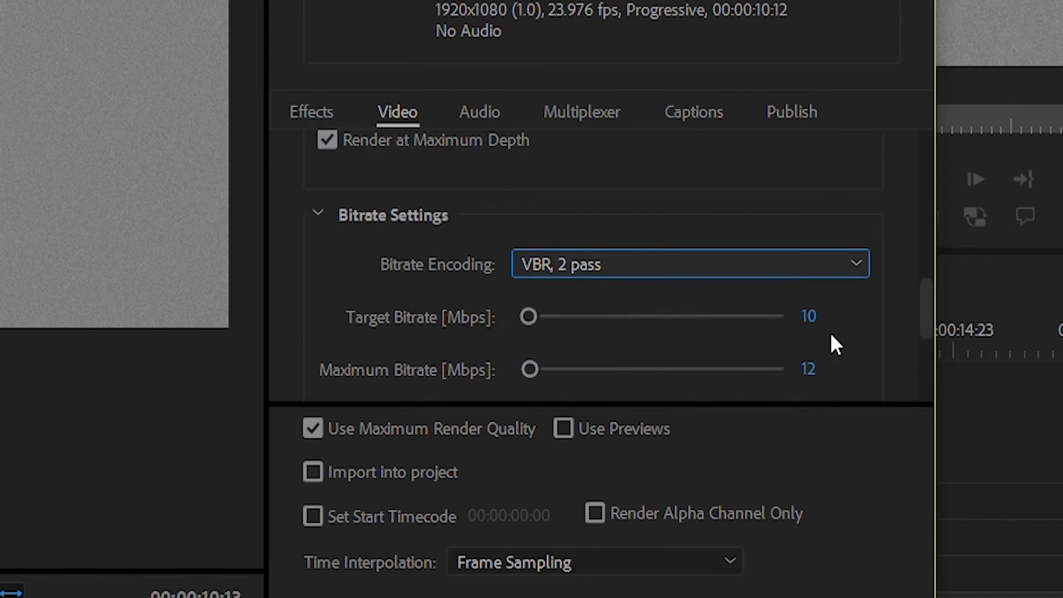
Set the target bitrate to 150 Mbps and toggle the maximum render quality option
scroll(831, 337, down, 2)
click(810, 234)
text(150)
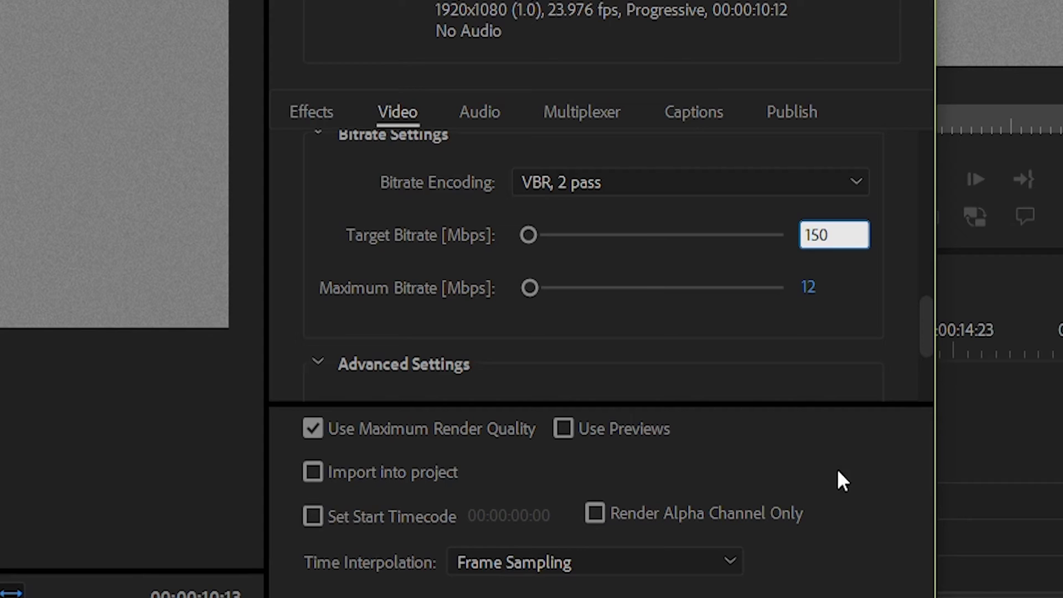
key(Return)
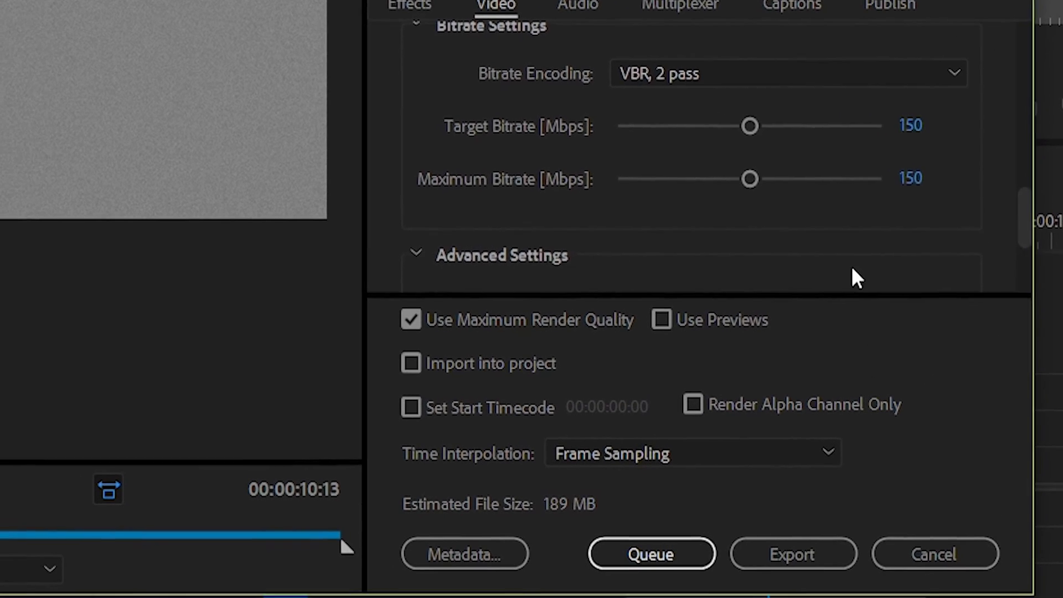
scroll(852, 269, down, 3)
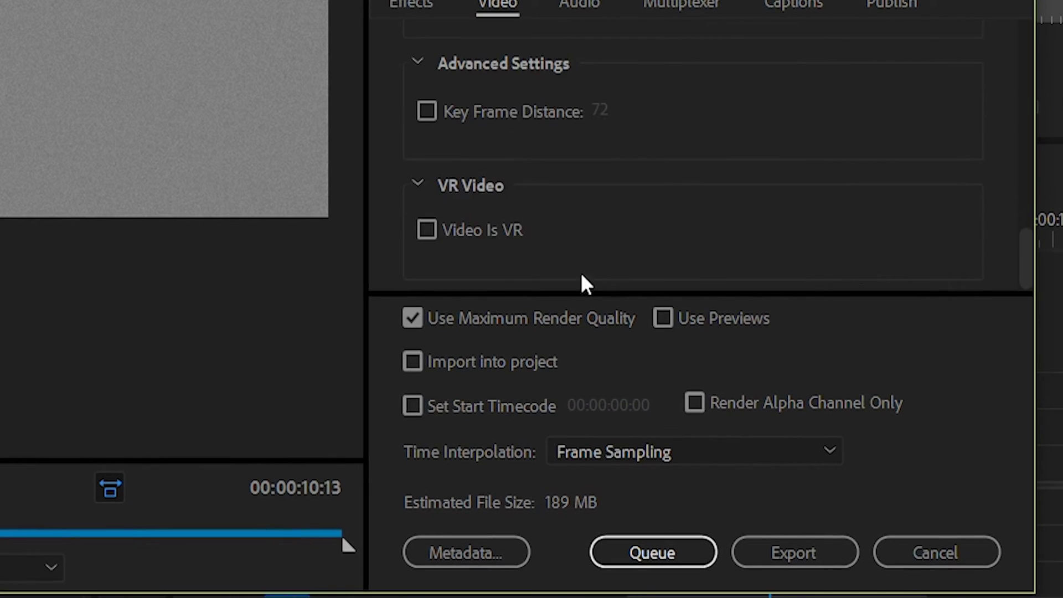
click(413, 320)
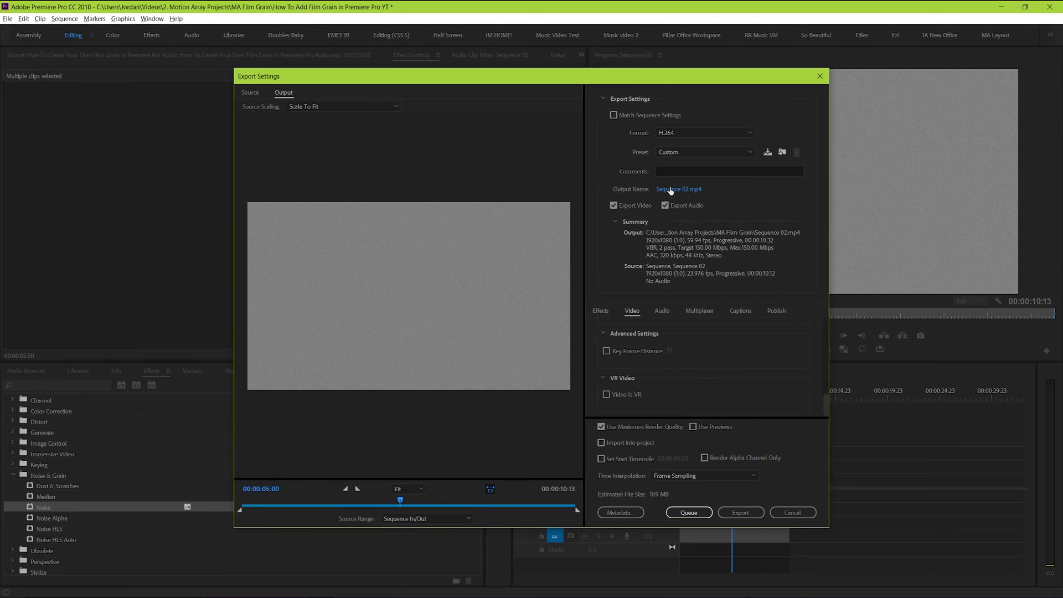
Export as 'Film Grain Example' and drag the resulting file from File Explorer into the Project panel
click(684, 189)
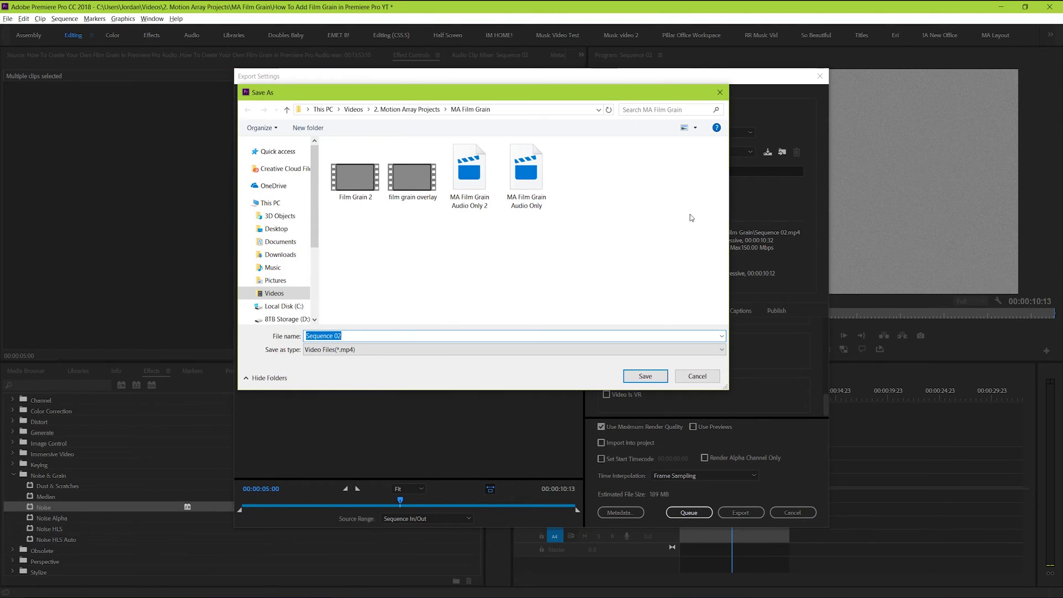
text(Film Grain Example)
click(645, 376)
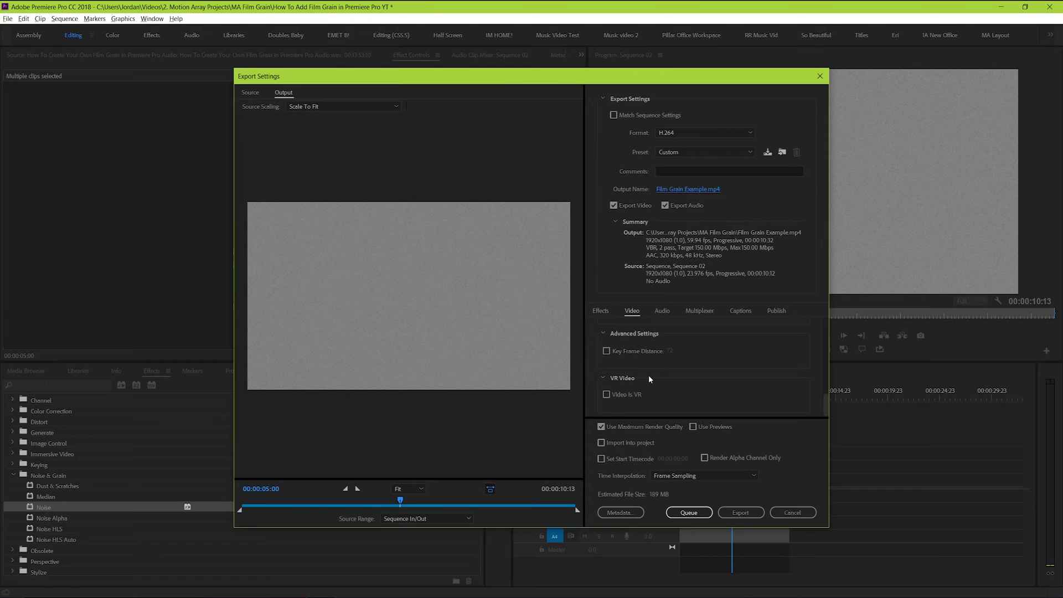
click(736, 513)
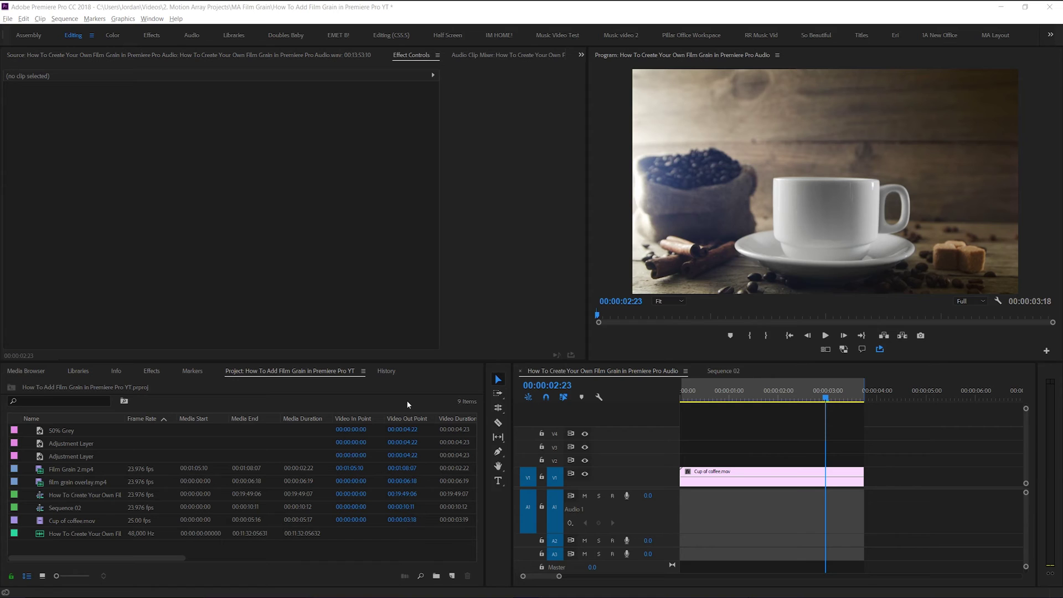
key(alt+Tab)
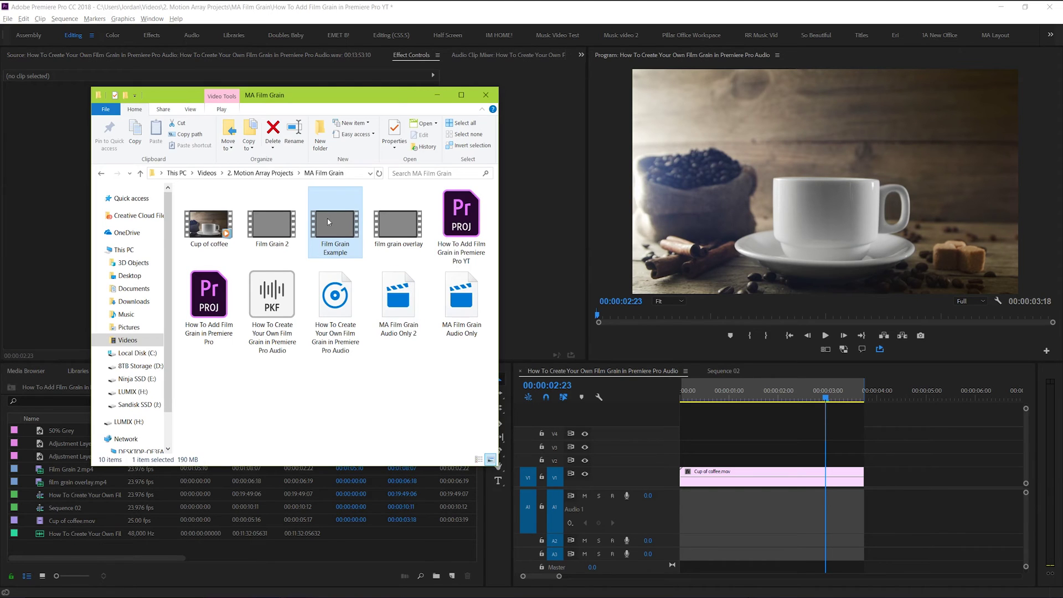
drag(333, 228, 205, 512)
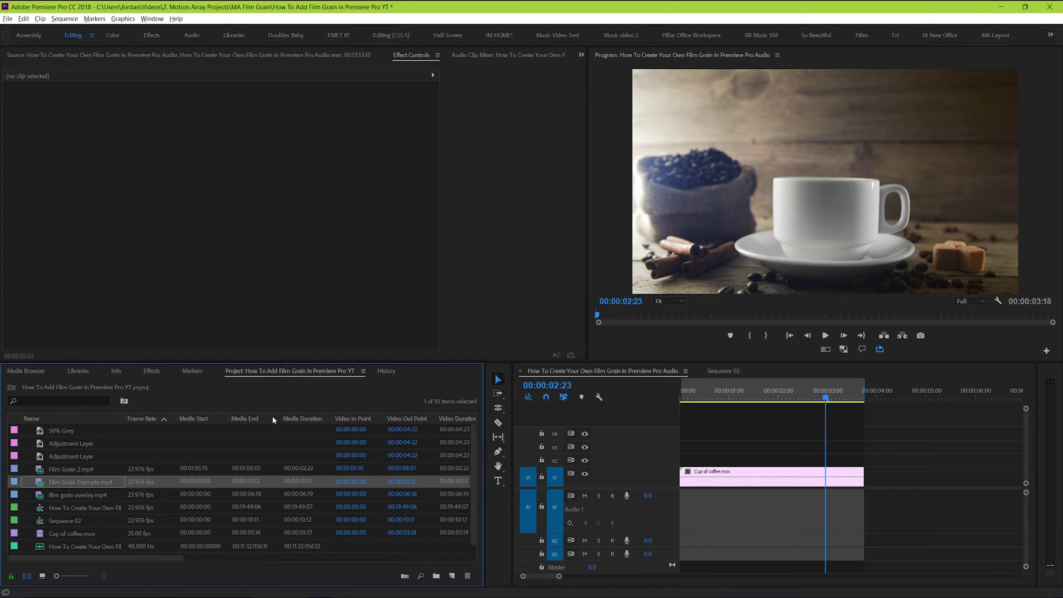
Preview Film Grain Example.mp4 in the Source monitor, then place its video only on V2 above the coffee clip
double_click(74, 484)
key(space)
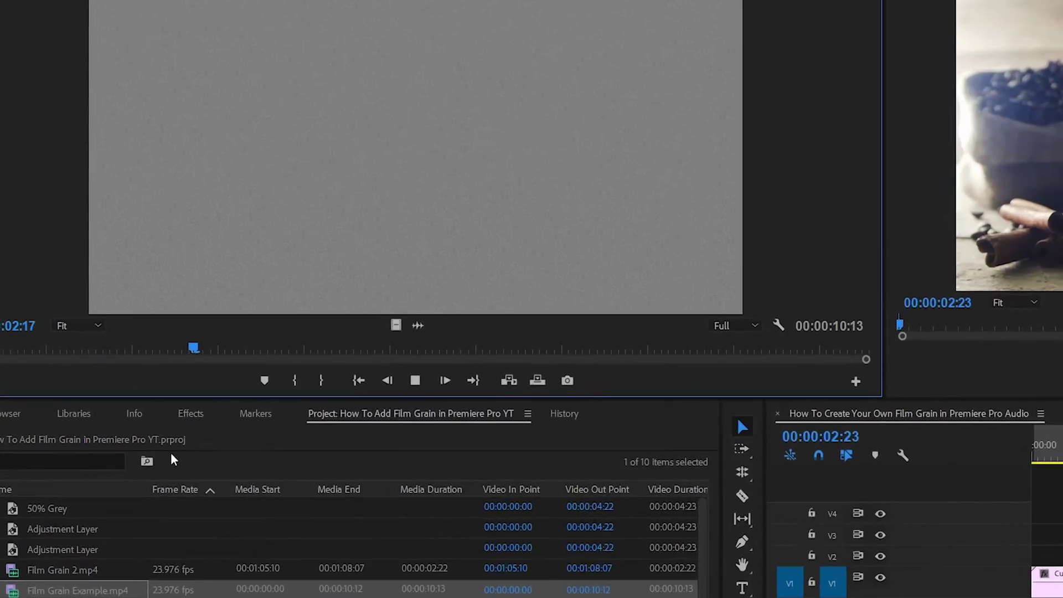
key(space)
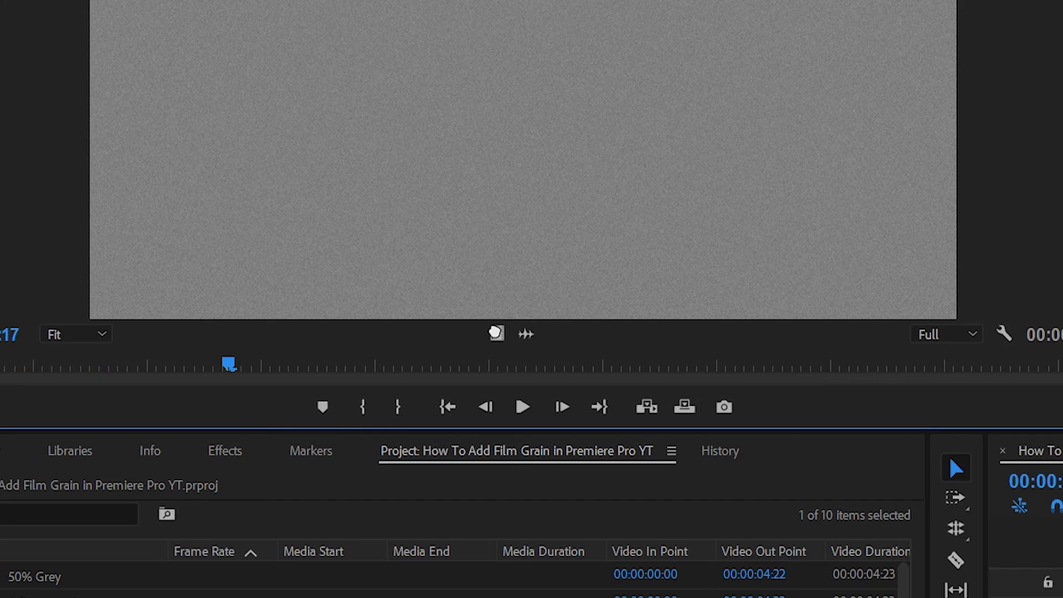
drag(496, 333, 671, 466)
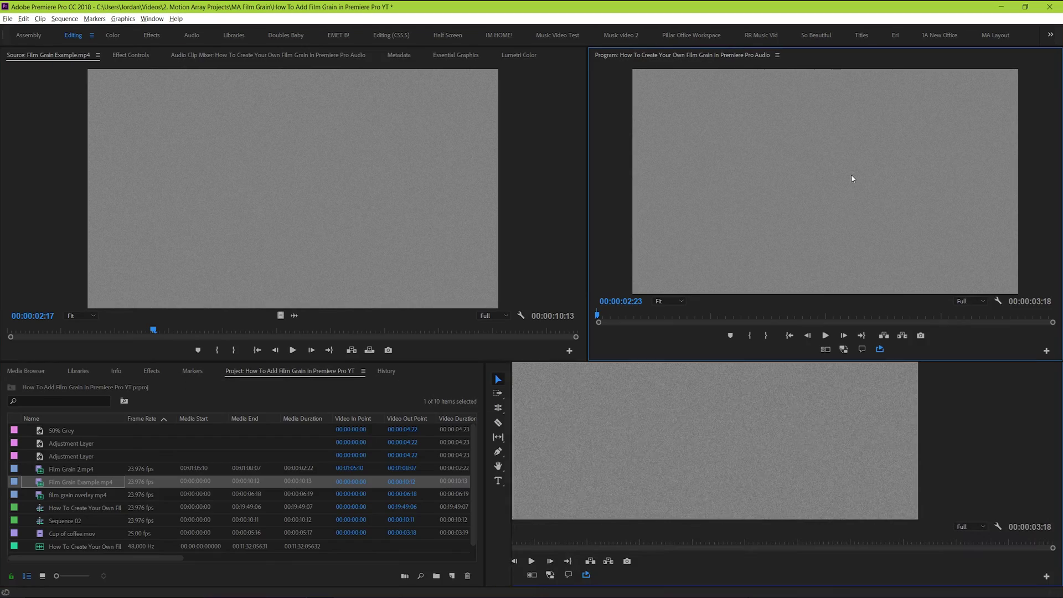
Set the V2 grain clip's blend mode to Overlay in Effect Controls and preview the sequence
click(800, 467)
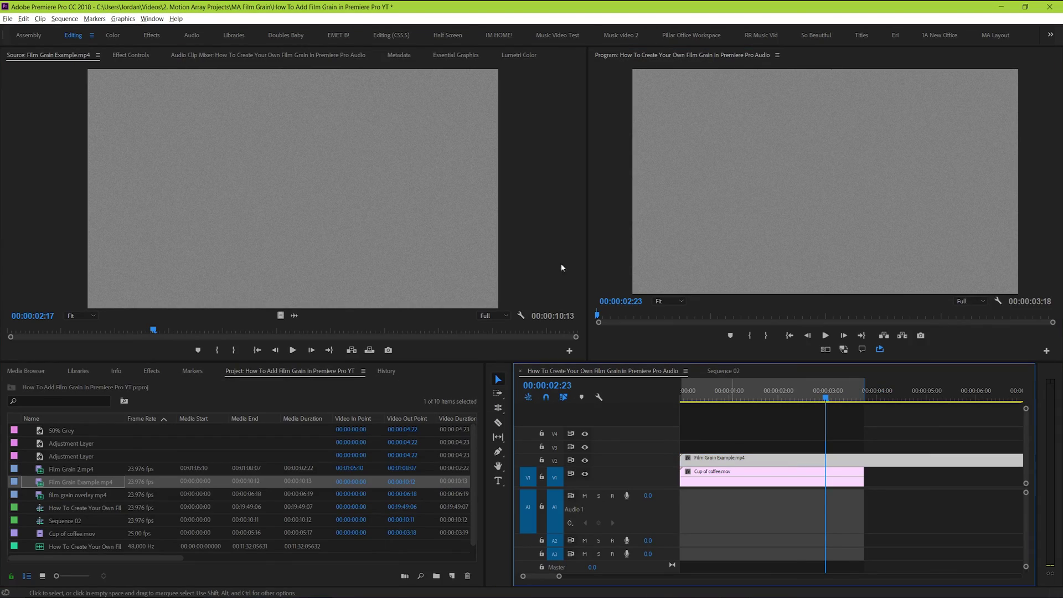
click(132, 56)
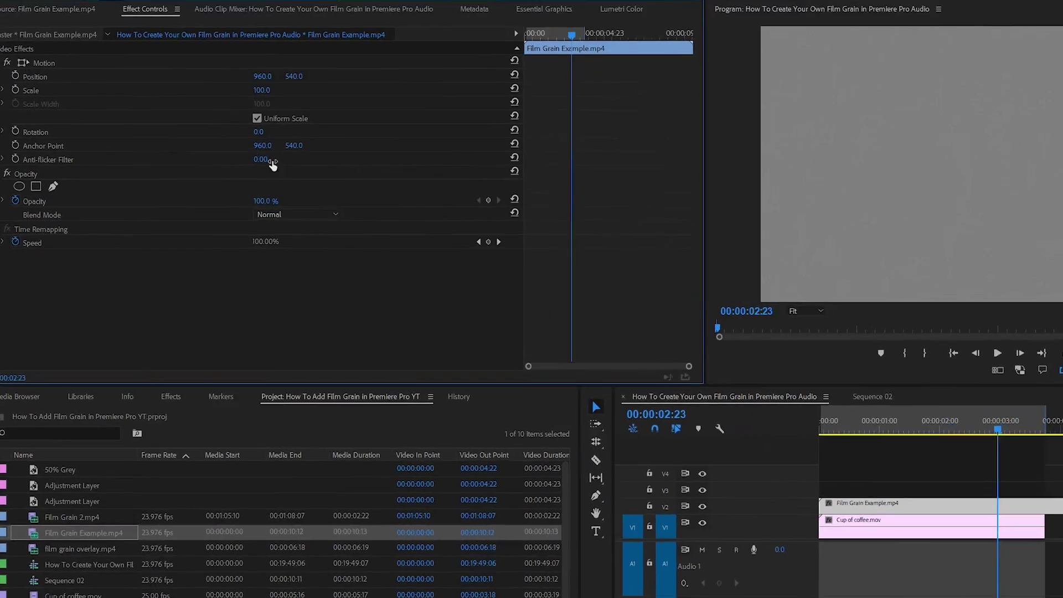
click(267, 223)
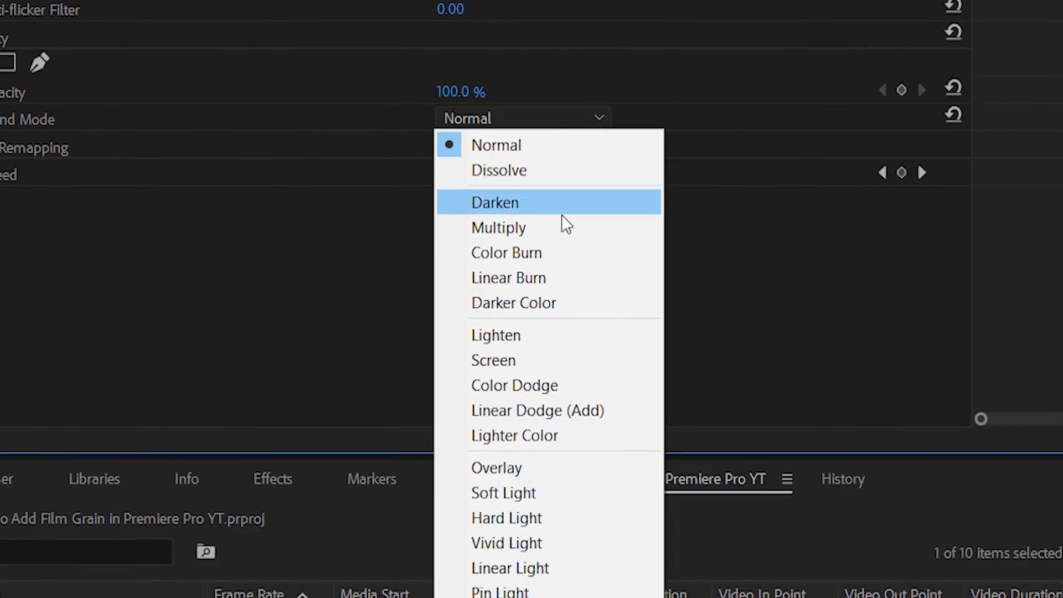
click(556, 468)
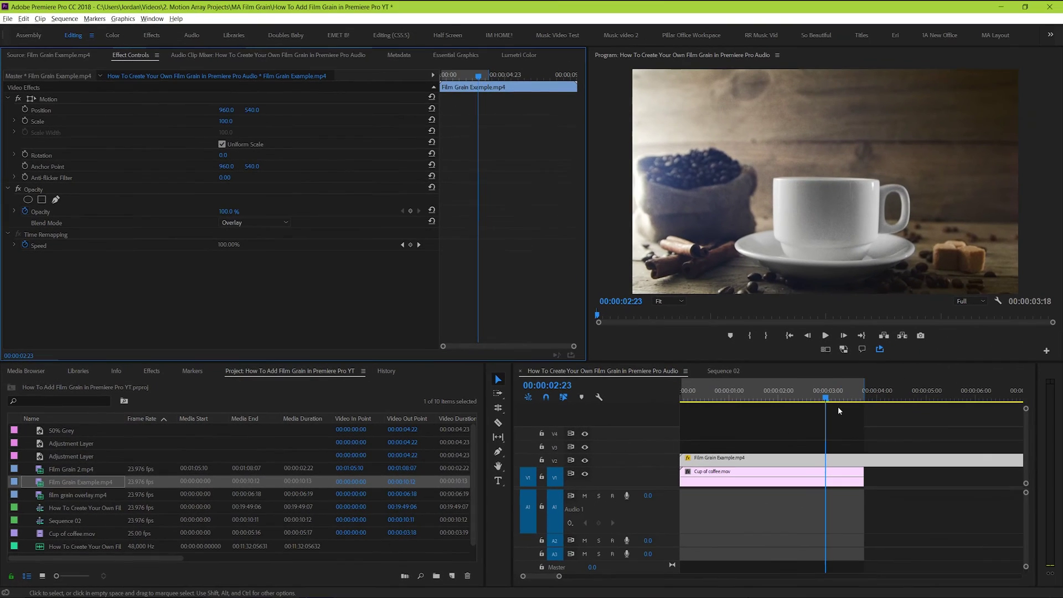
click(641, 405)
key(Home)
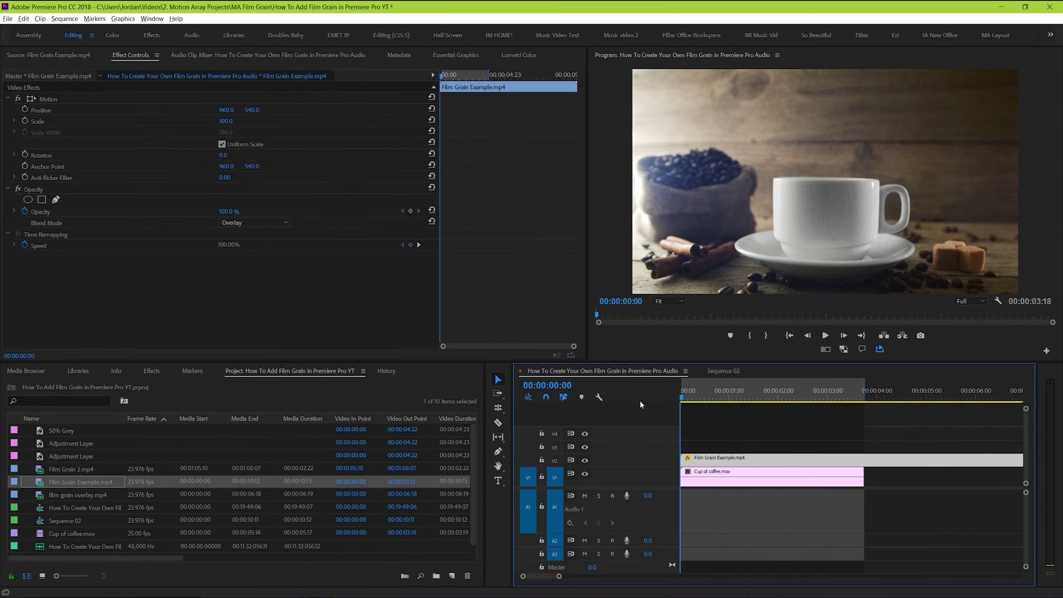
key(space)
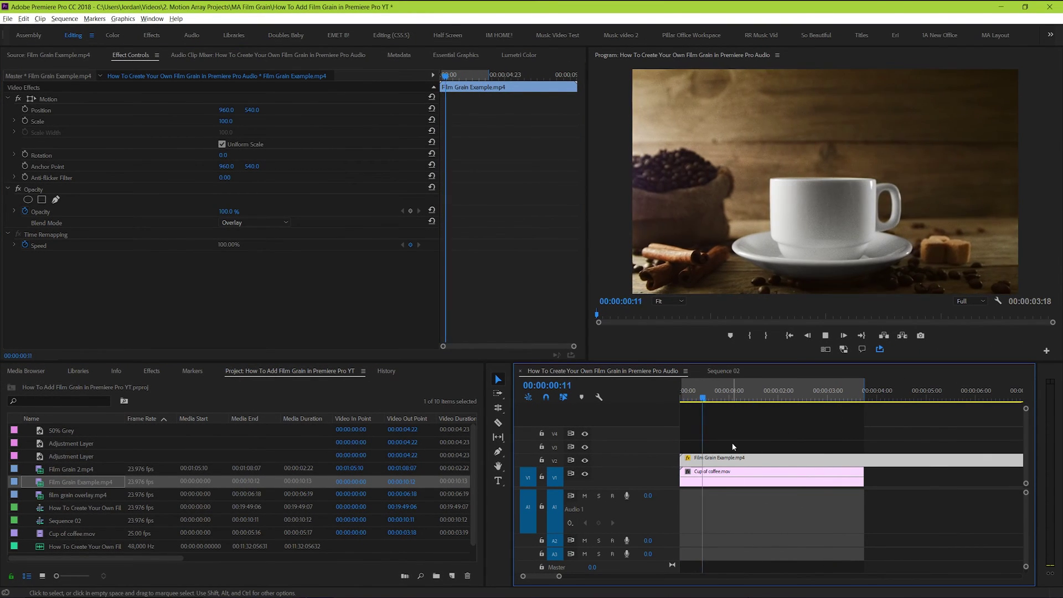
key(space)
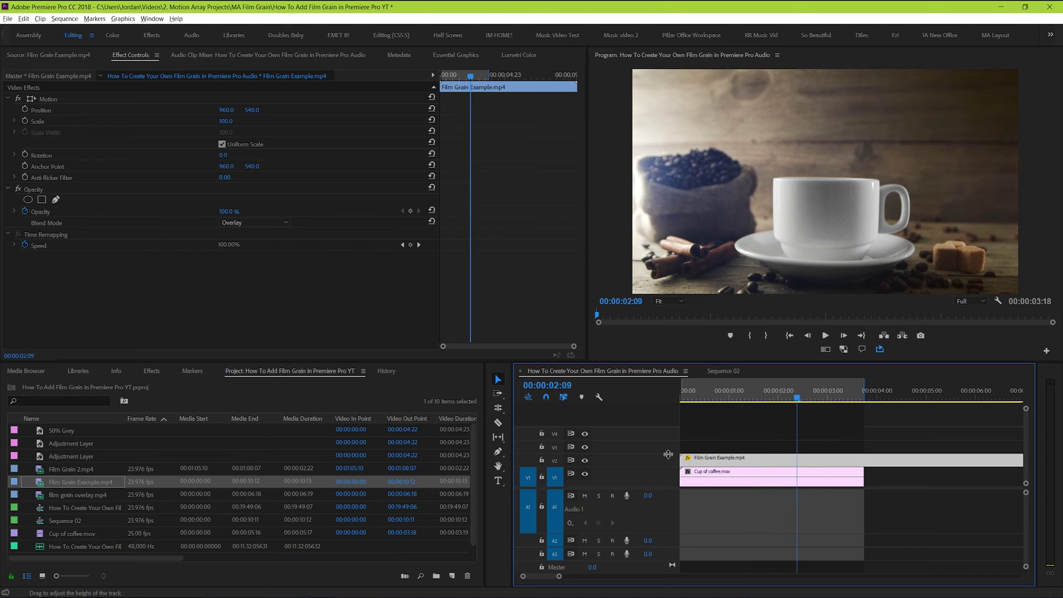
Lower the grain clip's opacity to about 53.6% and play the sequence from the start
scroll(720, 446, up, 2)
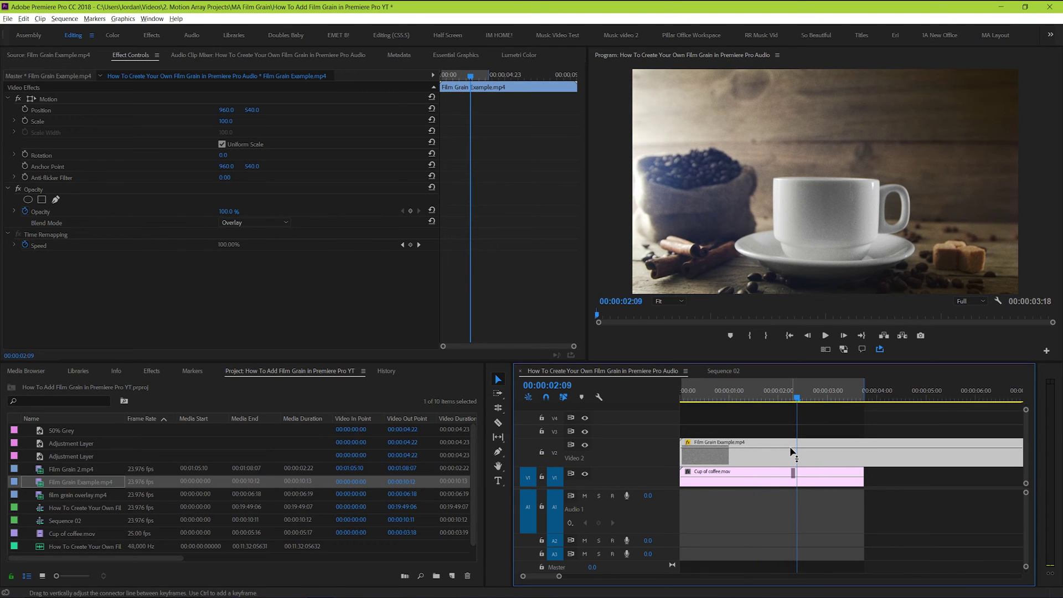
drag(790, 446, 789, 451)
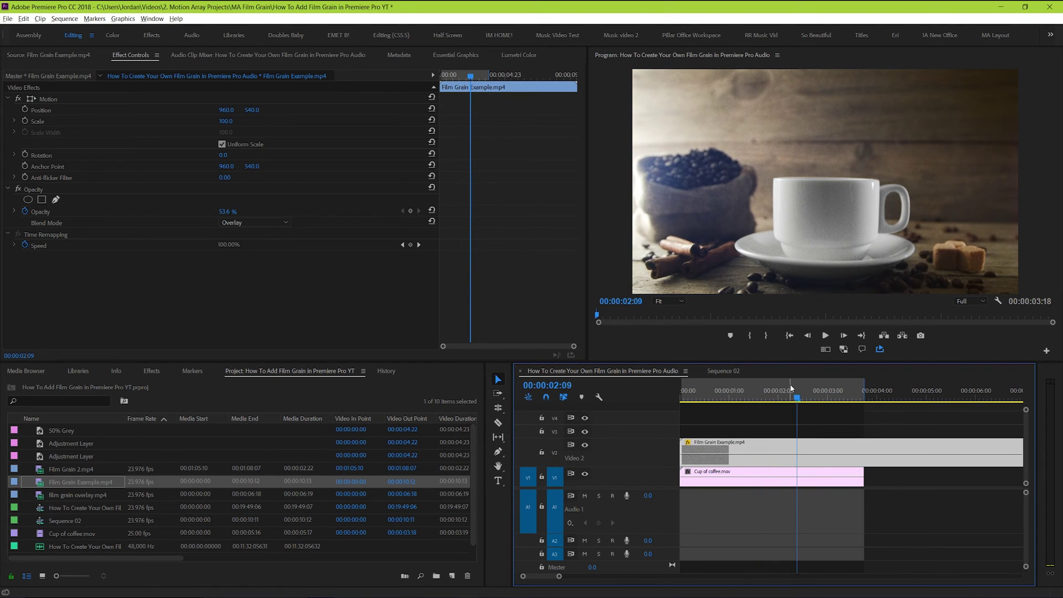
key(Home)
key(space)
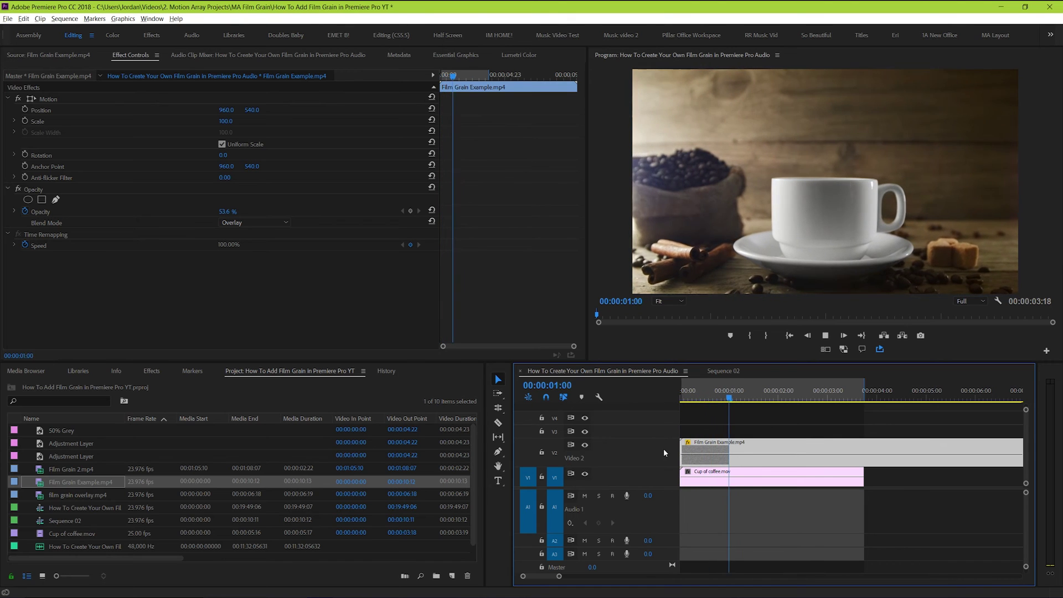